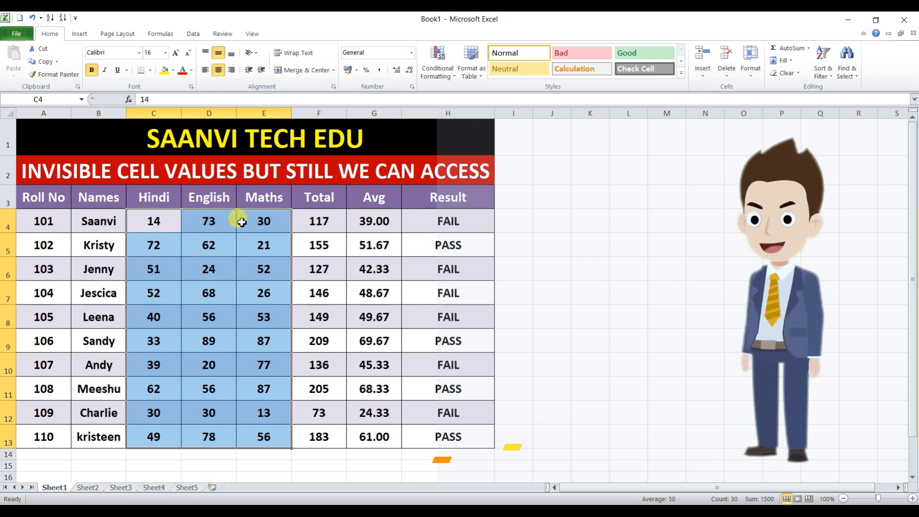
# Hide the Hindi, English and Maths marks in C4:E13 by applying the custom number format ;;;
pyautogui.hotkey('ctrl', '1')
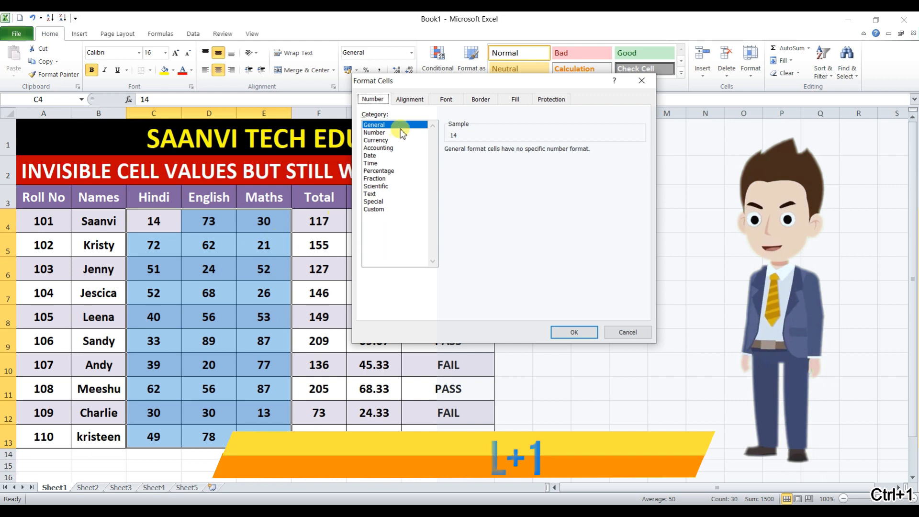
pyautogui.moveTo(419, 85); pyautogui.dragTo(393, 106)
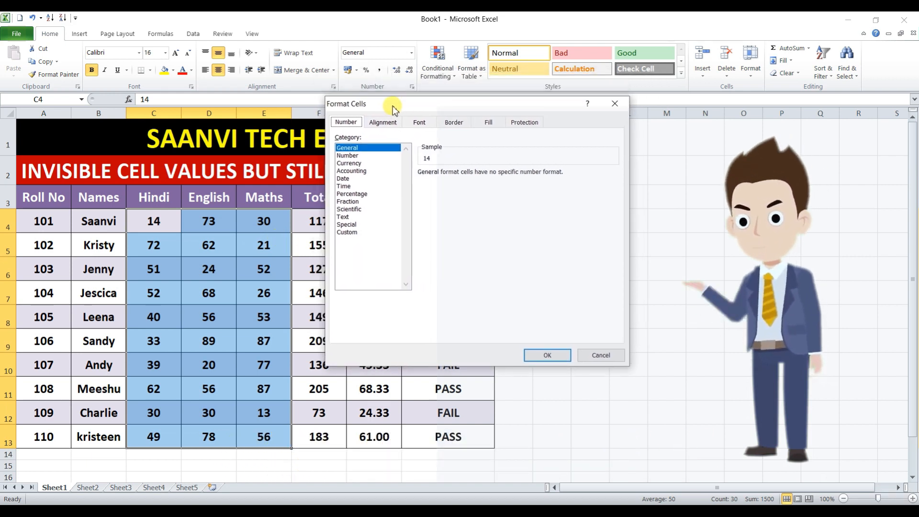
pyautogui.click(354, 234)
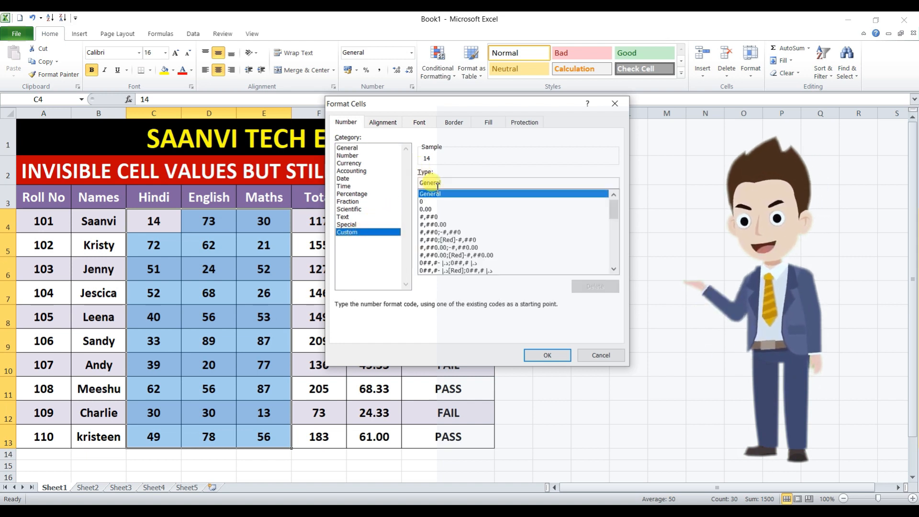
pyautogui.moveTo(453, 185); pyautogui.dragTo(416, 186)
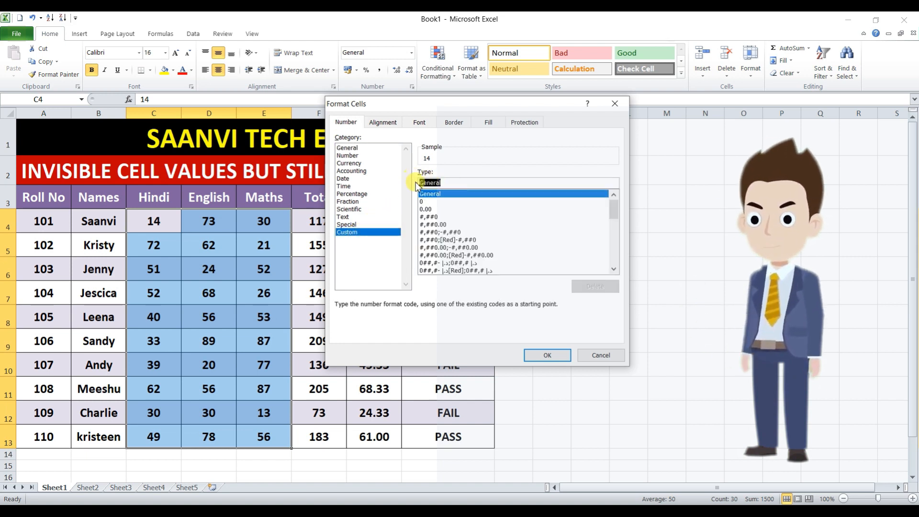
pyautogui.press('Delete')
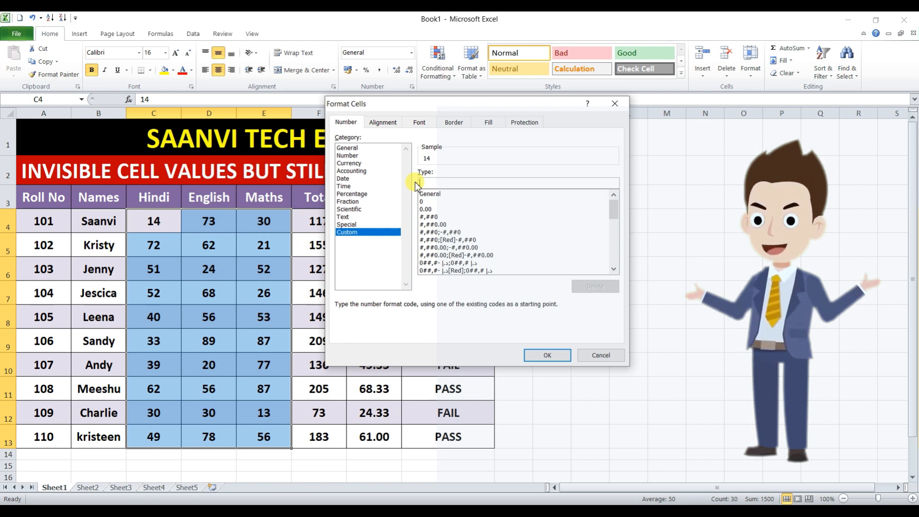
pyautogui.write(';;;')
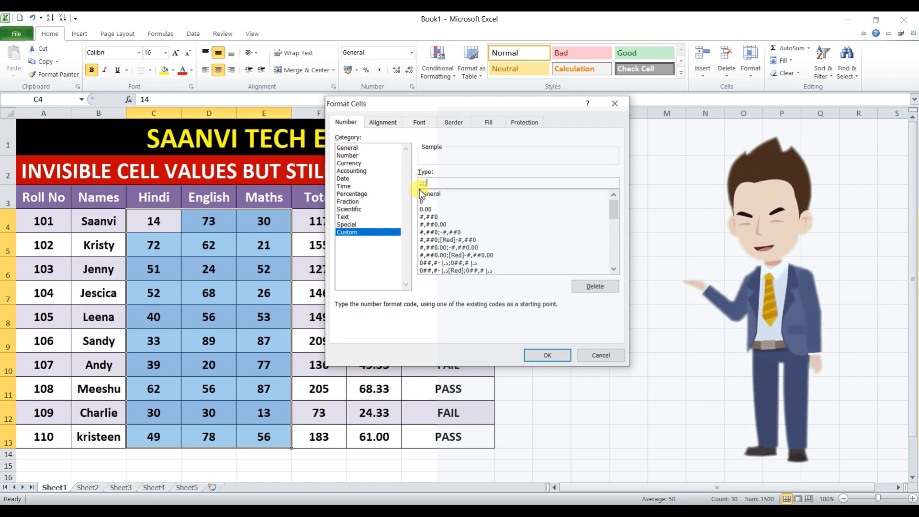
pyautogui.click(547, 355)
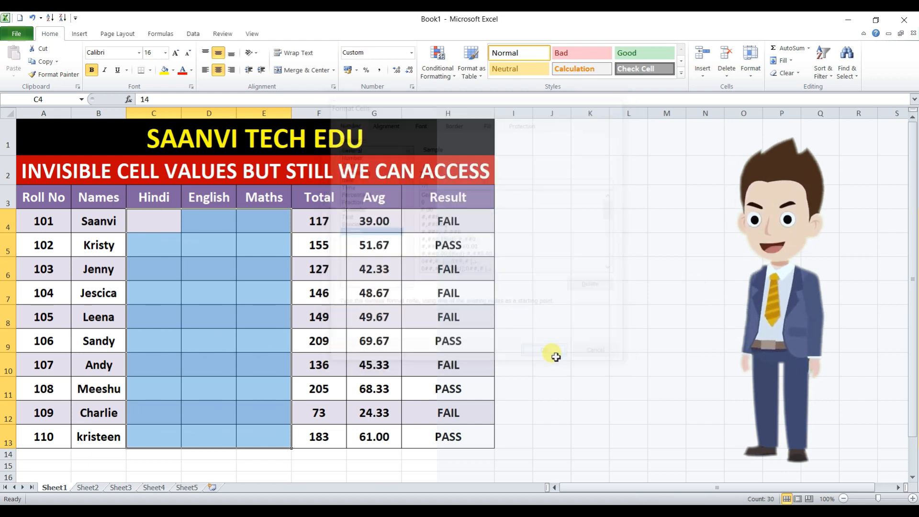
# Inspect several blank-looking mark cells in the Hindi, English and Maths columns to check their underlying values
pyautogui.click(553, 316)
pyautogui.moveTo(150, 220); pyautogui.dragTo(265, 438)
pyautogui.click(579, 327)
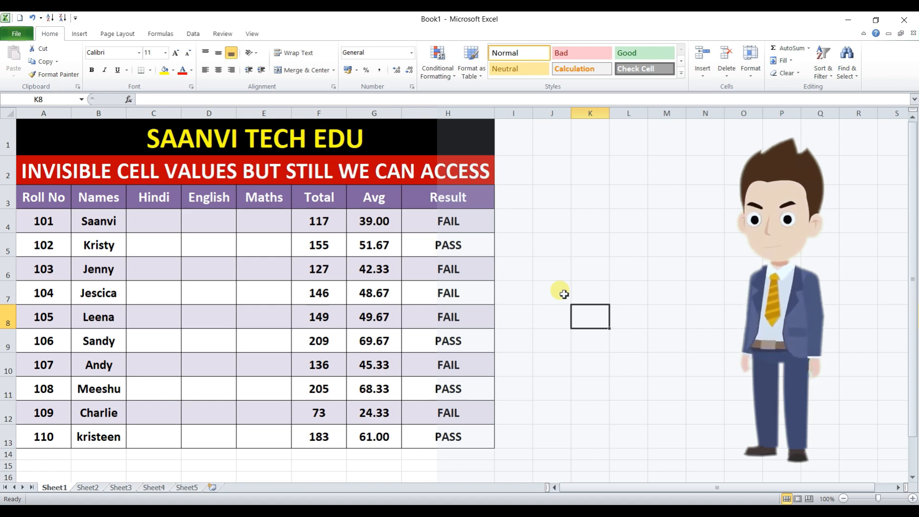
pyautogui.click(205, 224)
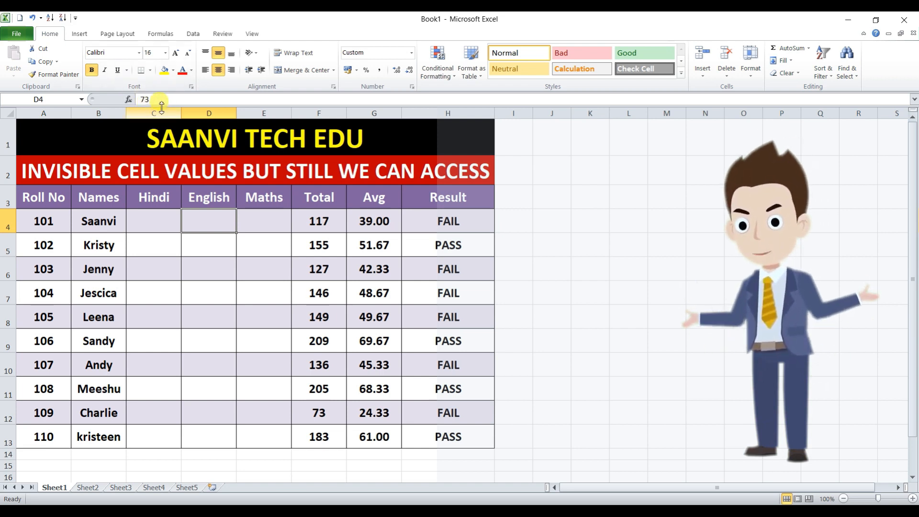
pyautogui.click(151, 265)
pyautogui.click(150, 319)
pyautogui.click(191, 318)
pyautogui.click(201, 365)
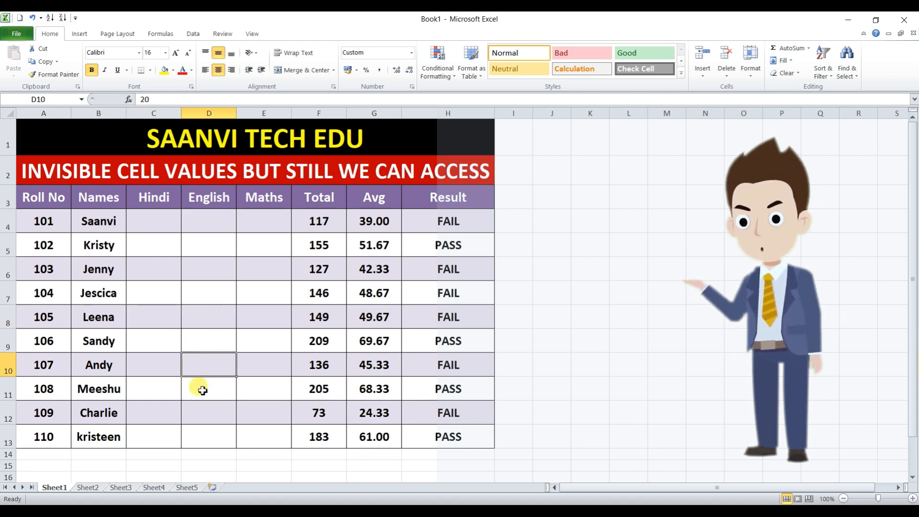
pyautogui.click(205, 411)
pyautogui.click(245, 412)
pyautogui.click(260, 371)
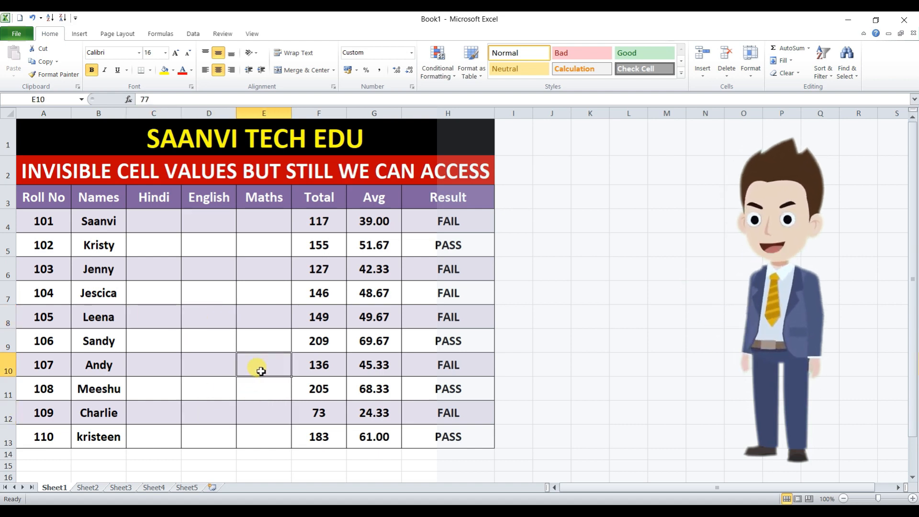
# Make the marks in C4:E13 visible again by setting their custom number format to General
pyautogui.moveTo(149, 225); pyautogui.dragTo(249, 436)
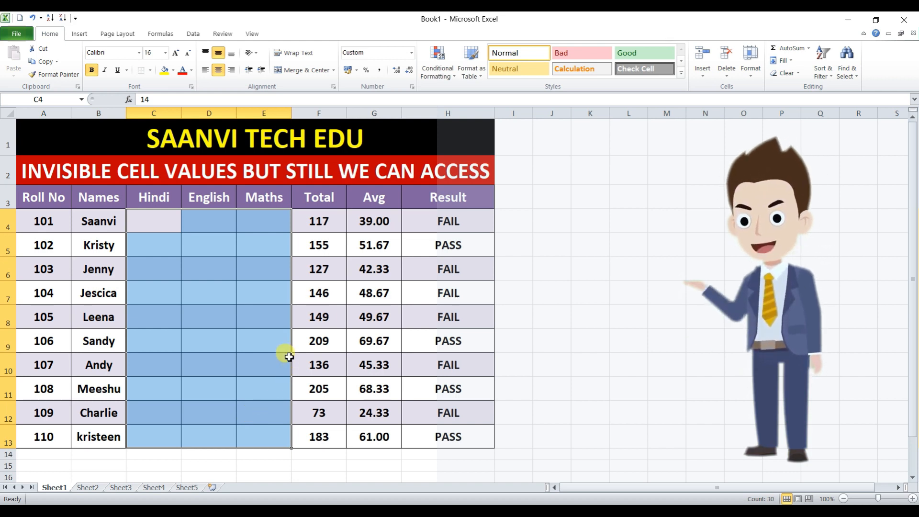
pyautogui.click(546, 285)
pyautogui.moveTo(154, 220); pyautogui.dragTo(263, 432)
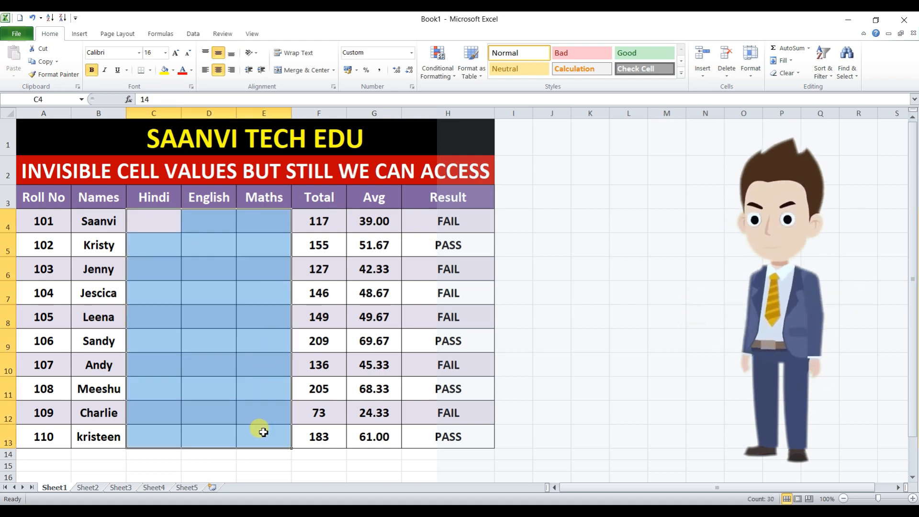
pyautogui.hotkey('ctrl', '1')
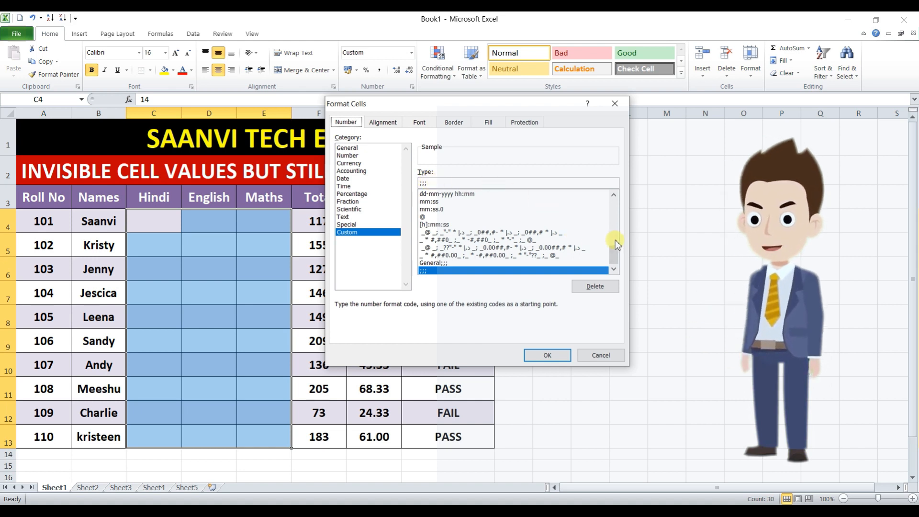
pyautogui.moveTo(617, 255); pyautogui.dragTo(610, 203)
pyautogui.click(444, 194)
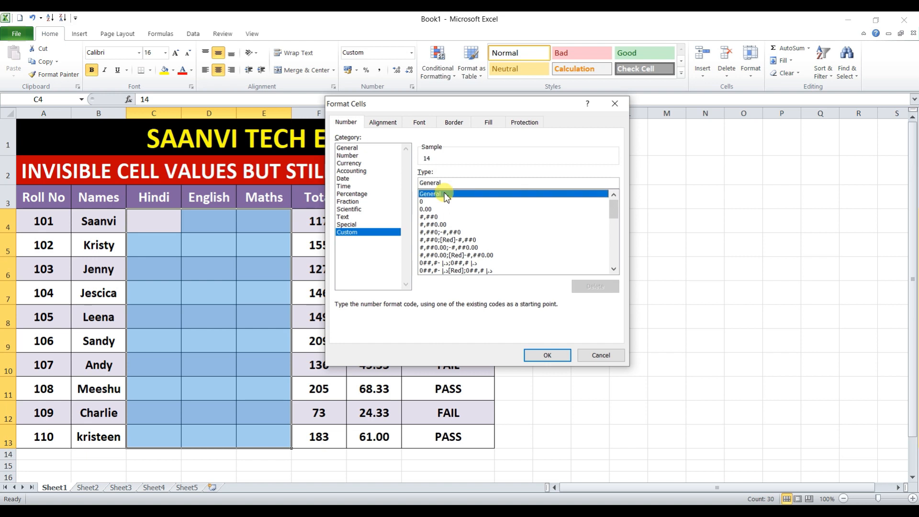
pyautogui.click(548, 355)
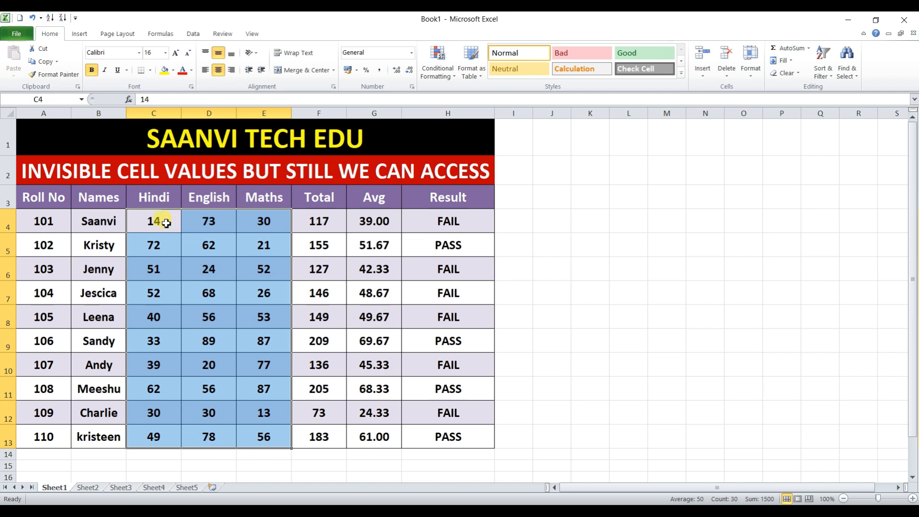
# Open Sheet2 and examine the formulas behind the first student's Total, Avg and Result in F4, G4 and H4
pyautogui.click(88, 487)
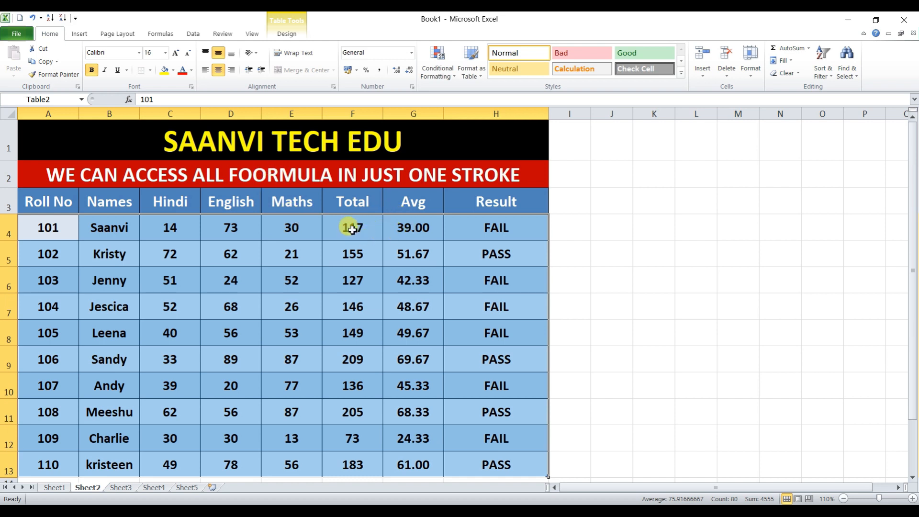
pyautogui.click(352, 230)
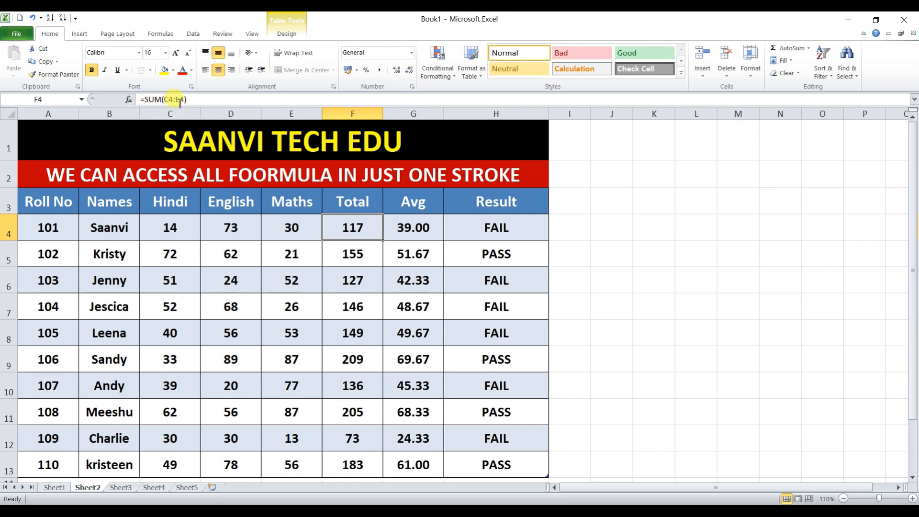
pyautogui.click(416, 229)
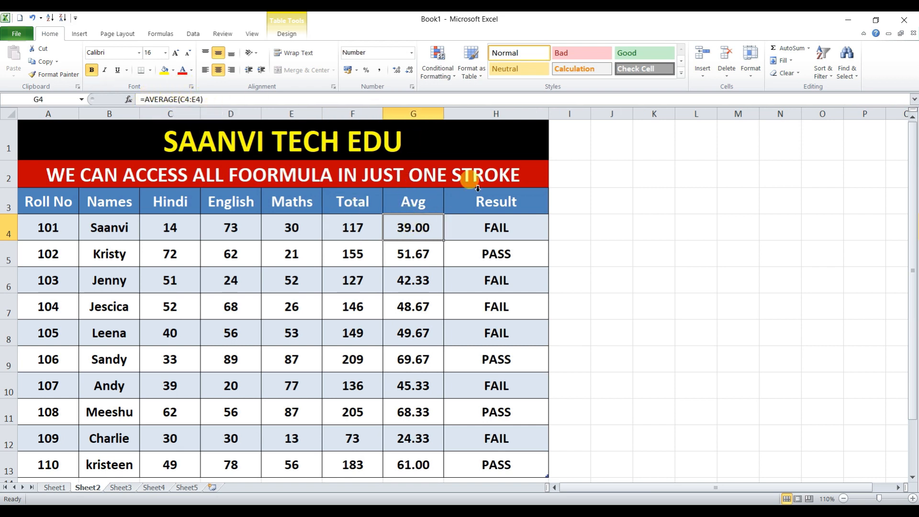
pyautogui.click(527, 233)
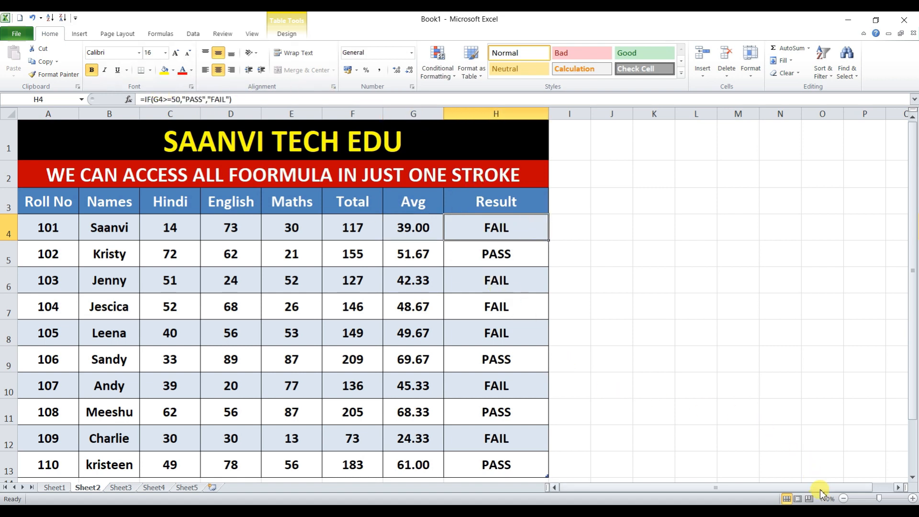
# Show all formulas on Sheet2 at once to examine them, and return the sheet to displaying values
pyautogui.click(844, 499)
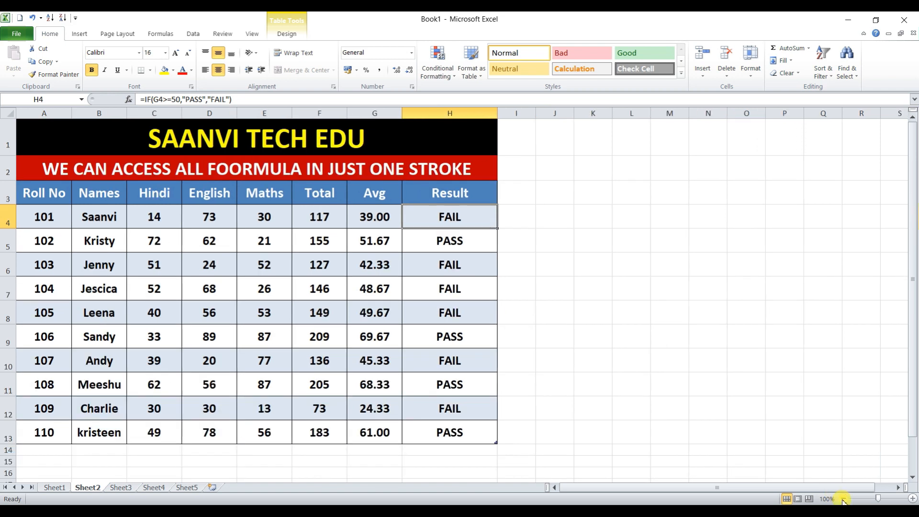
pyautogui.click(843, 499)
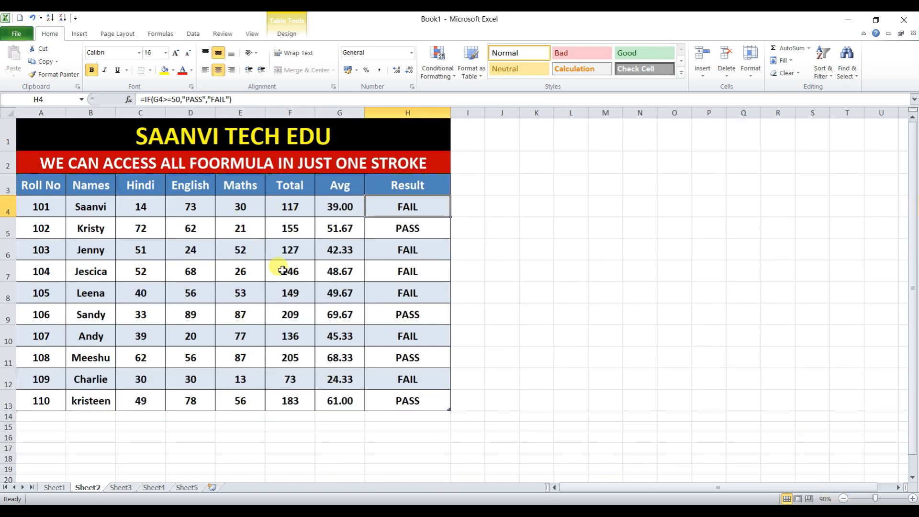
pyautogui.click(217, 253)
pyautogui.click(248, 277)
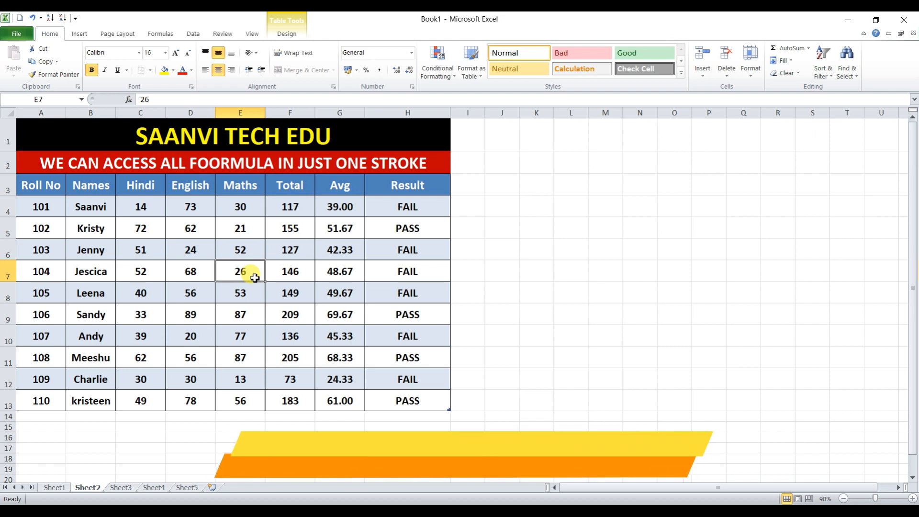
pyautogui.hotkey('ctrl', '`')
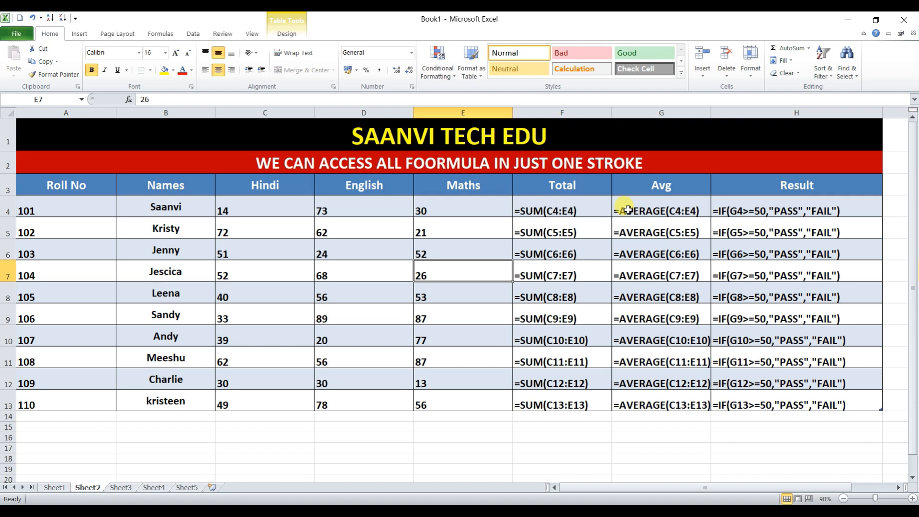
pyautogui.hotkey('ctrl', '`')
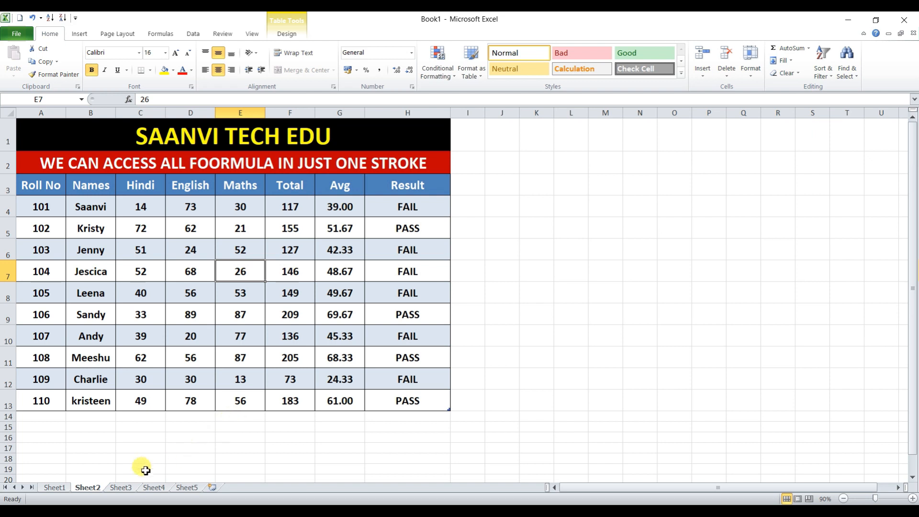
# Open Sheet3 and look over the numbers in A3:A7
pyautogui.click(121, 488)
pyautogui.click(248, 377)
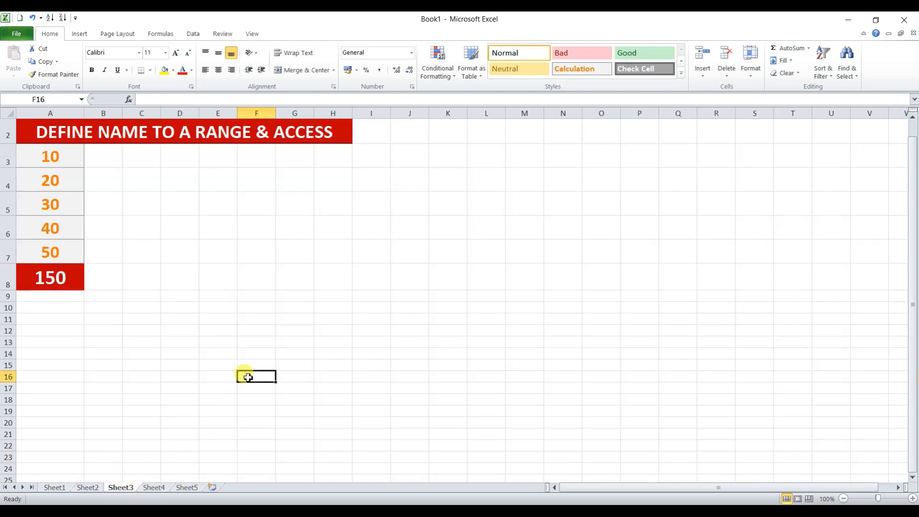
pyautogui.click(63, 169)
pyautogui.moveTo(63, 169); pyautogui.dragTo(62, 249)
# Clear the total in A8 and re-enter it as =SUM(A3:A7)
pyautogui.click(56, 268)
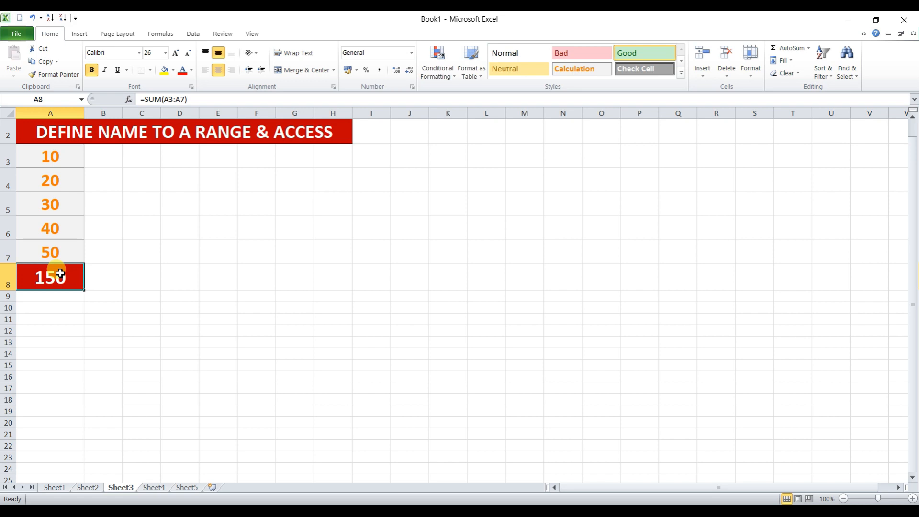
pyautogui.press('Delete')
pyautogui.click(91, 328)
pyautogui.click(54, 279)
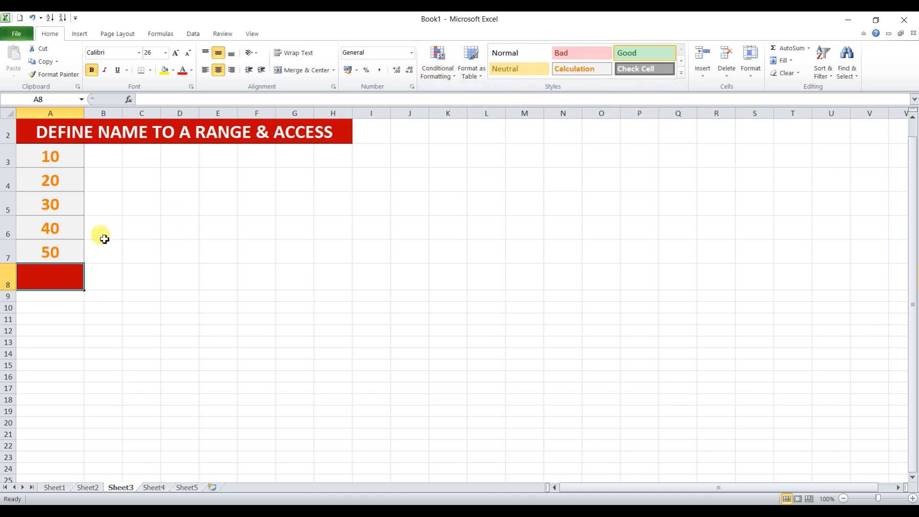
pyautogui.write('=SUM(')
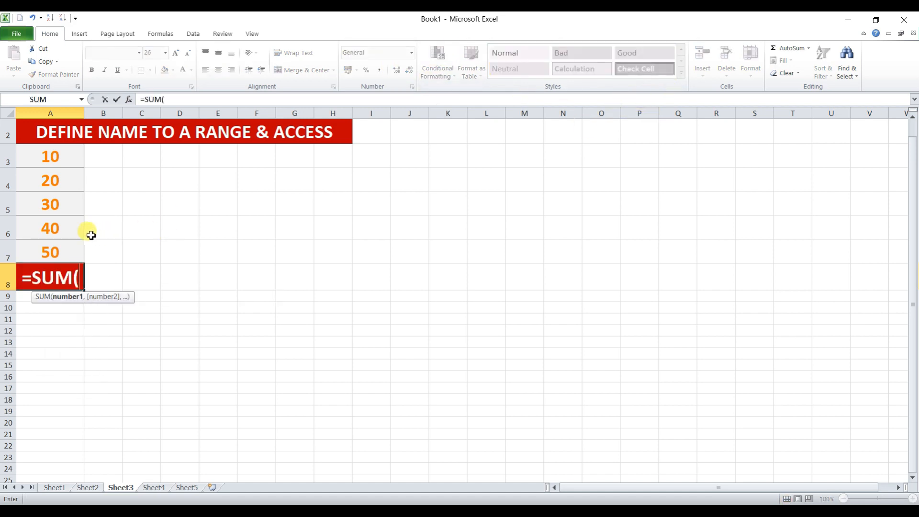
pyautogui.moveTo(60, 157); pyautogui.dragTo(67, 250)
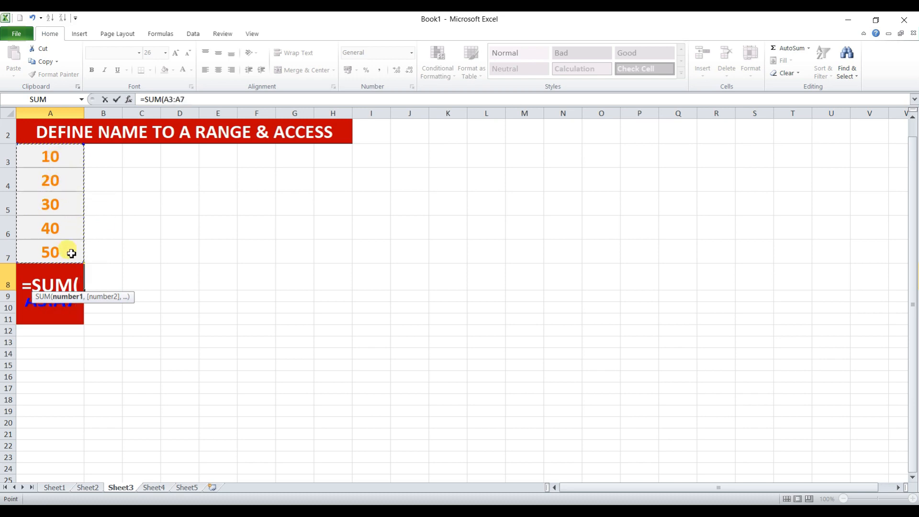
pyautogui.write(')')
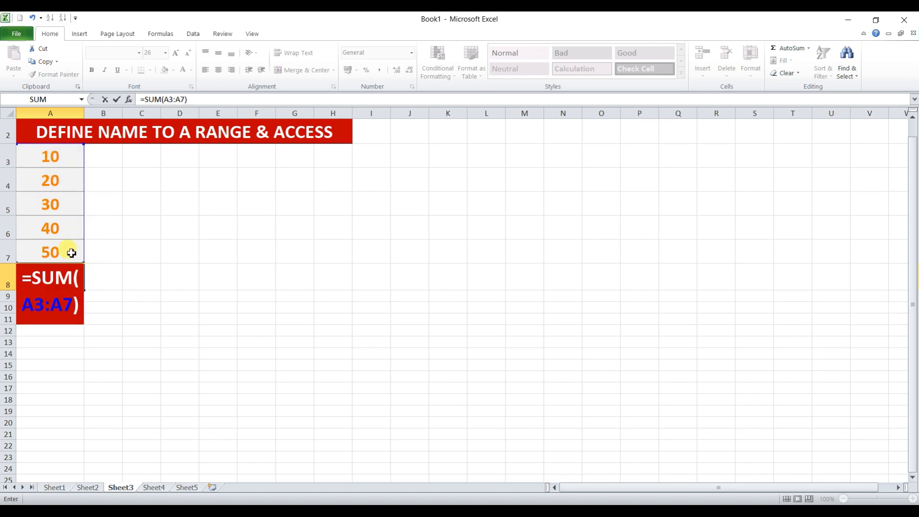
pyautogui.press('Return')
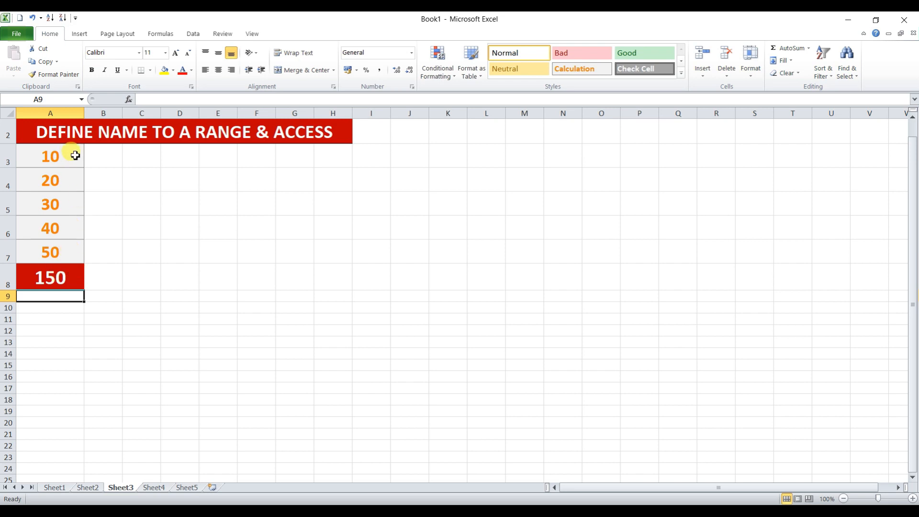
pyautogui.moveTo(67, 159); pyautogui.dragTo(75, 249)
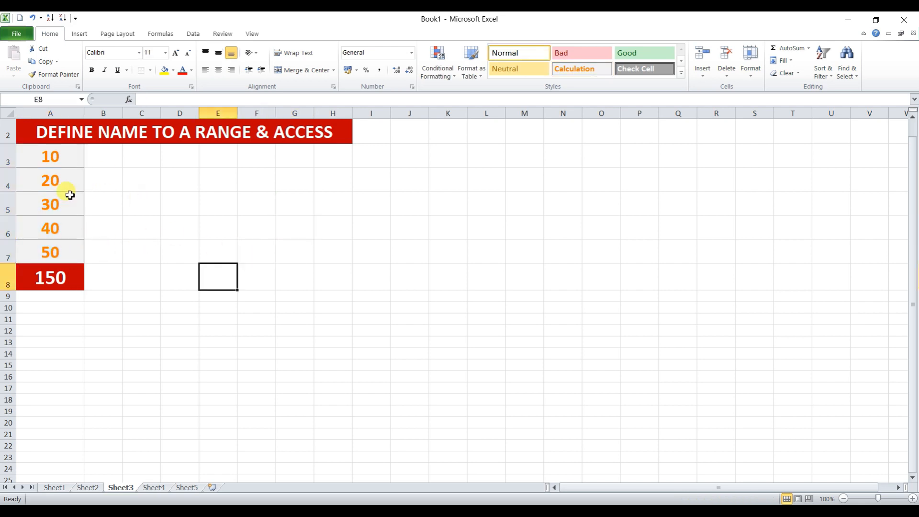
pyautogui.moveTo(61, 157); pyautogui.dragTo(65, 246)
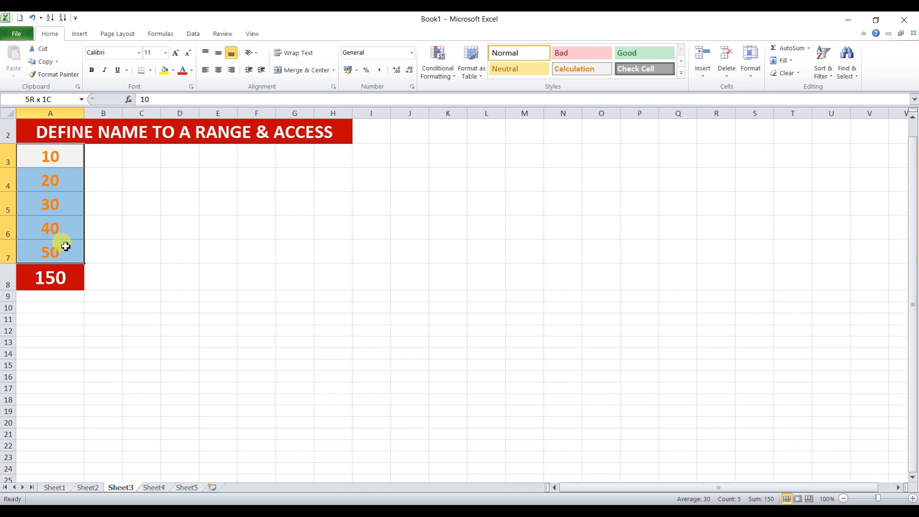
pyautogui.moveTo(65, 246); pyautogui.dragTo(66, 246)
pyautogui.click(126, 242)
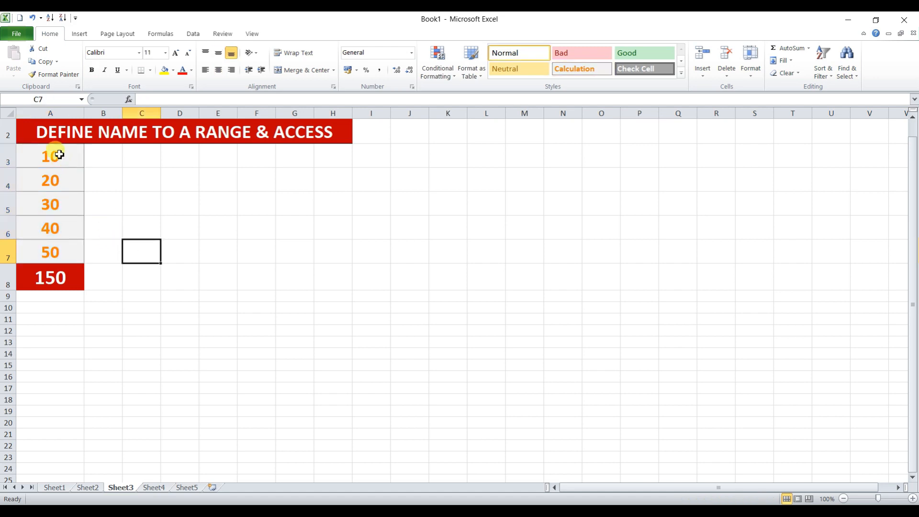
# Define the name ADDRESS for the range A3:A7 and reselect the range to check its name
pyautogui.moveTo(56, 155); pyautogui.dragTo(61, 248)
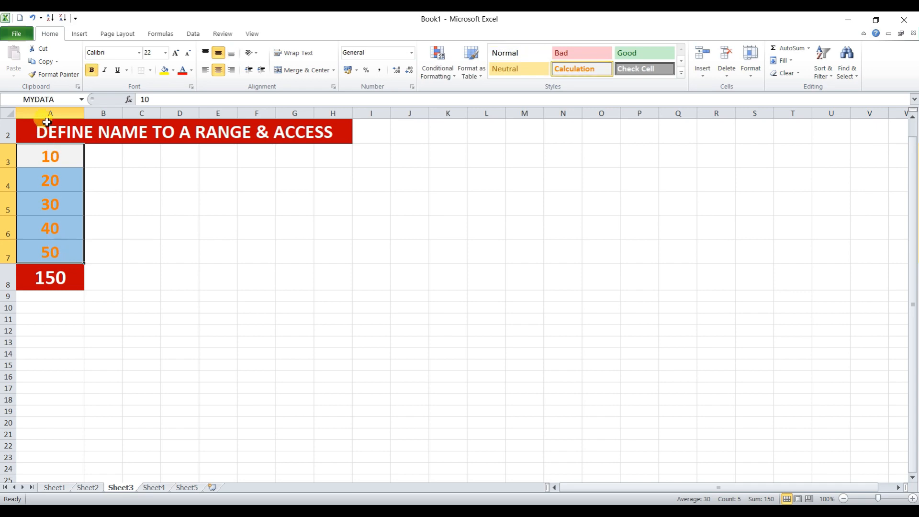
pyautogui.click(62, 102)
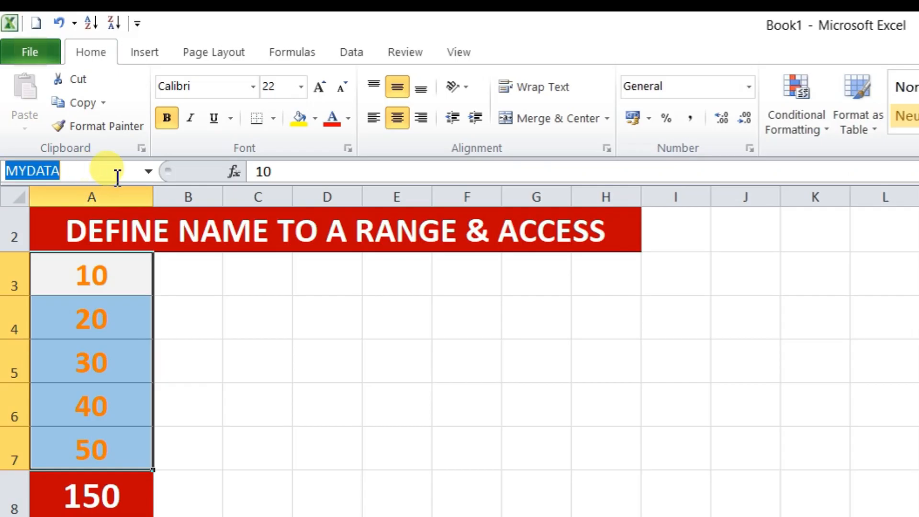
pyautogui.write('ADDRES')
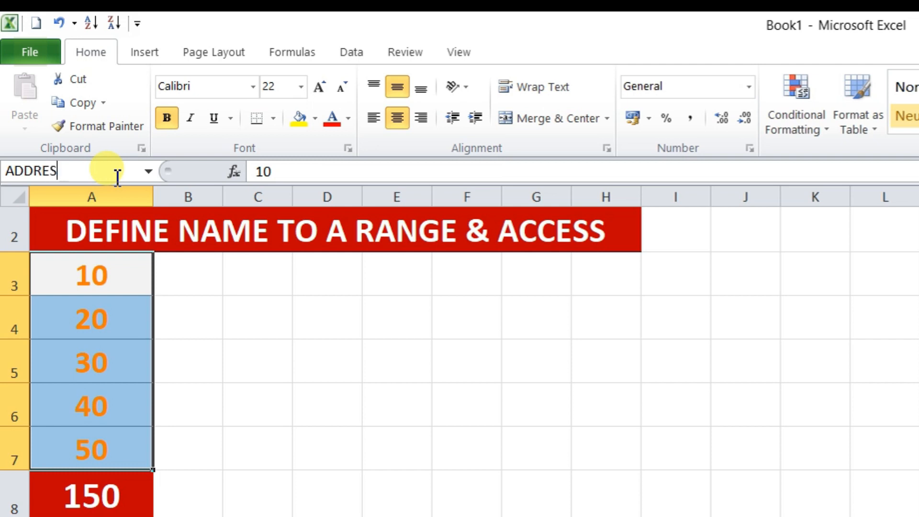
pyautogui.write('S')
pyautogui.press('Return')
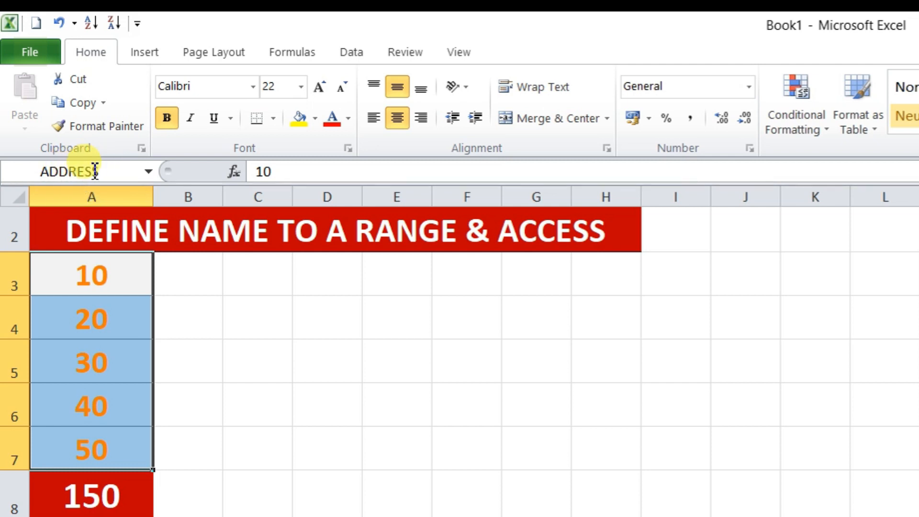
pyautogui.moveTo(114, 278); pyautogui.dragTo(123, 430)
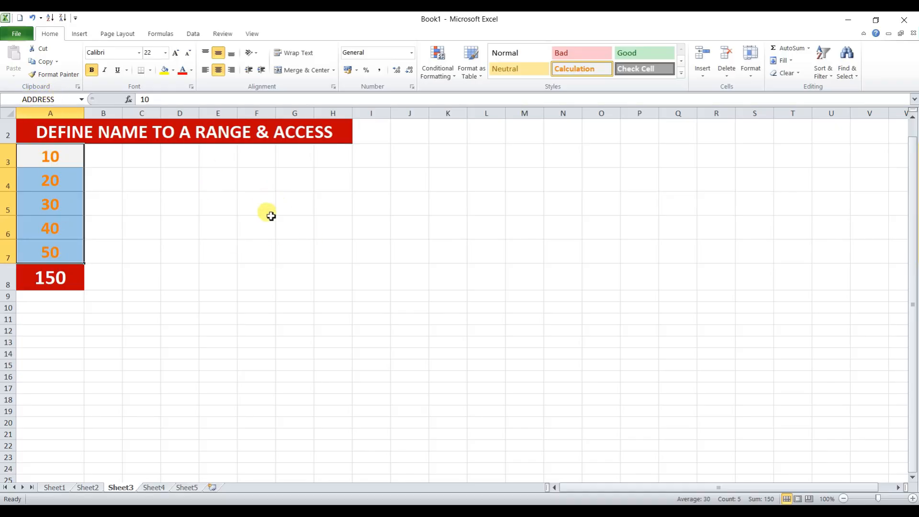
# Enter =SUM(ADDRESS) in L4 using the named range, and check the cell's formula
pyautogui.click(479, 182)
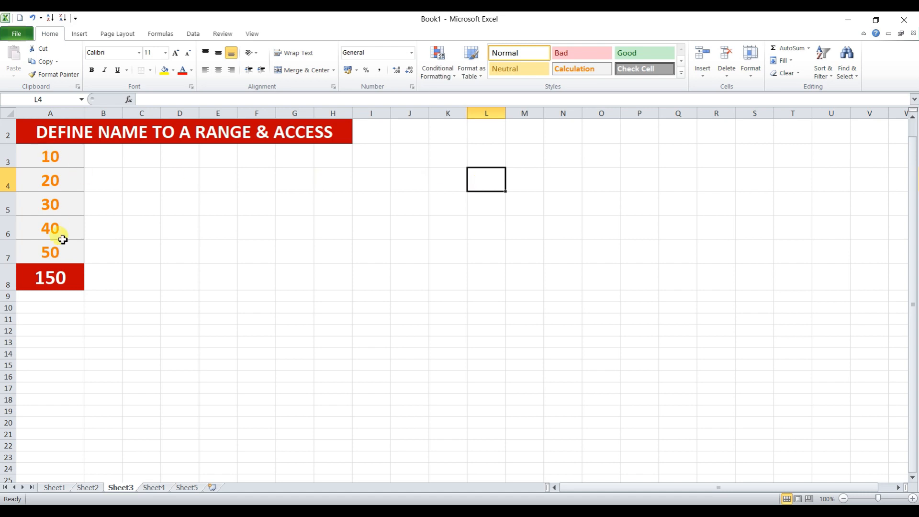
pyautogui.write('=')
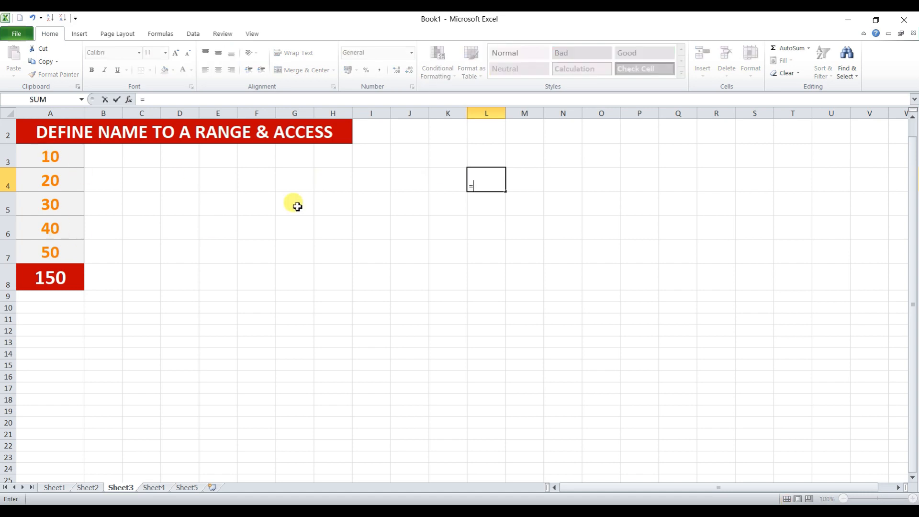
pyautogui.write('SUM(')
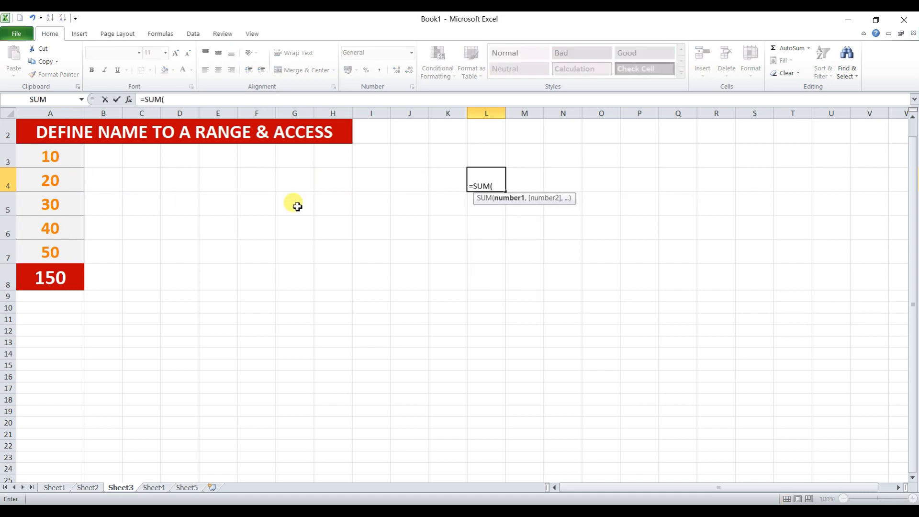
pyautogui.write('AD')
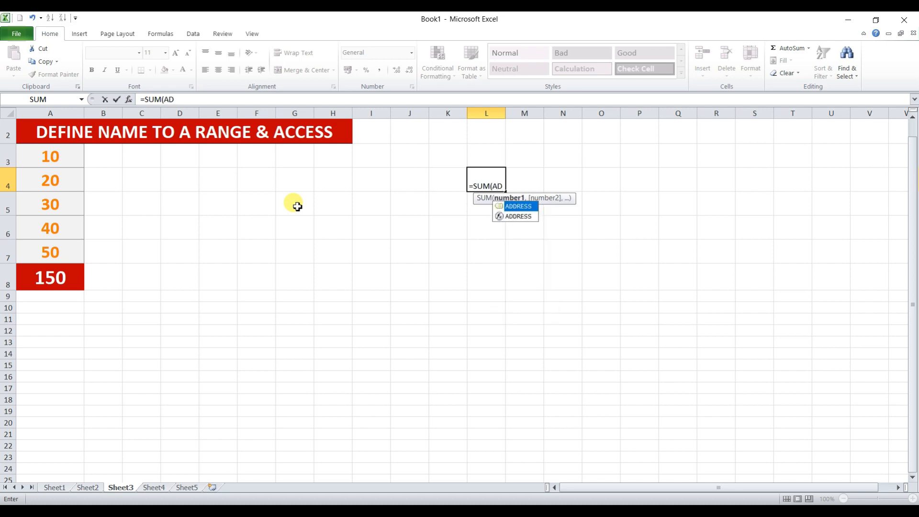
pyautogui.press('Down')
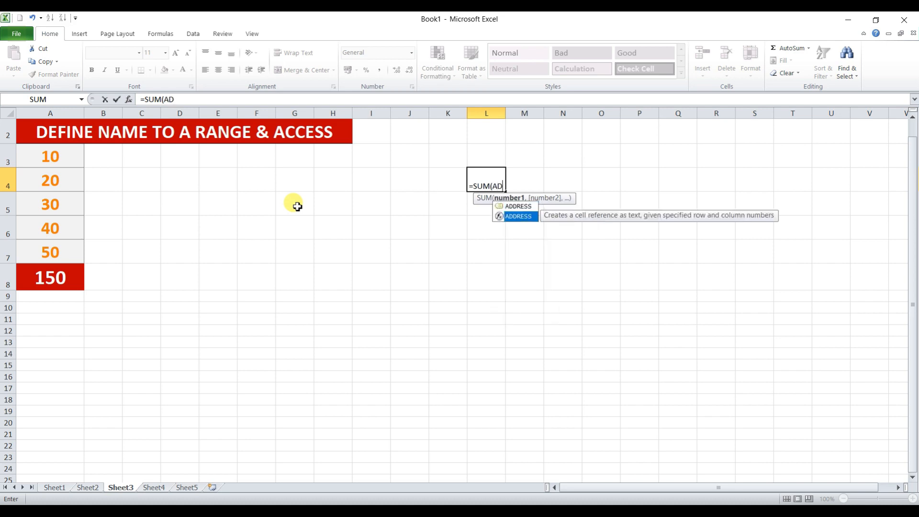
pyautogui.press('Up')
pyautogui.press('Tab')
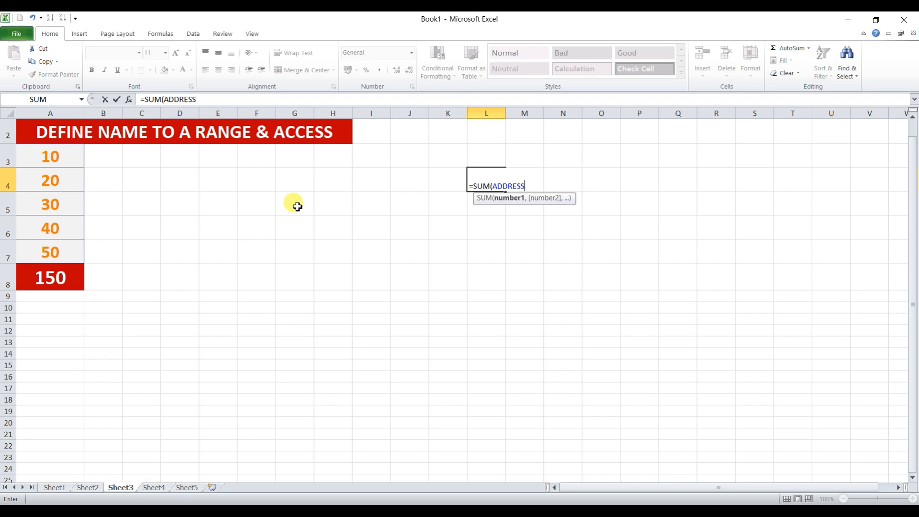
pyautogui.press('Return')
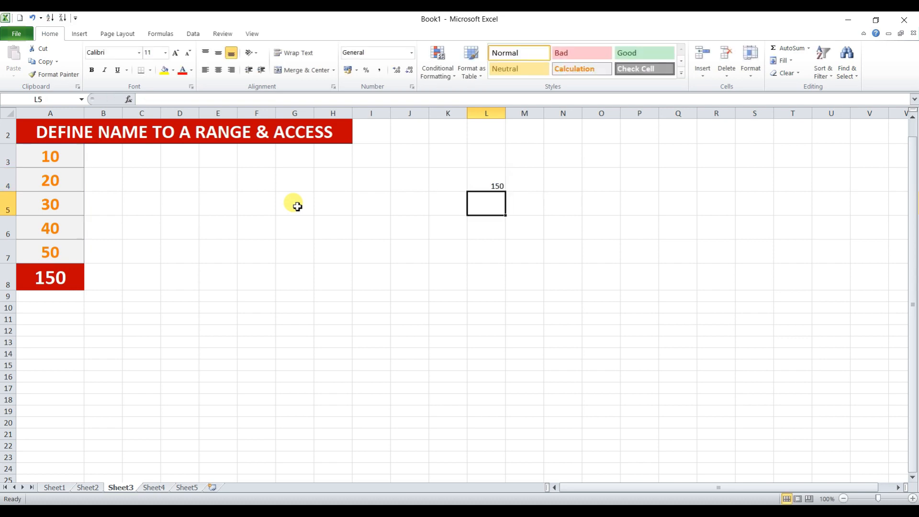
pyautogui.click(484, 181)
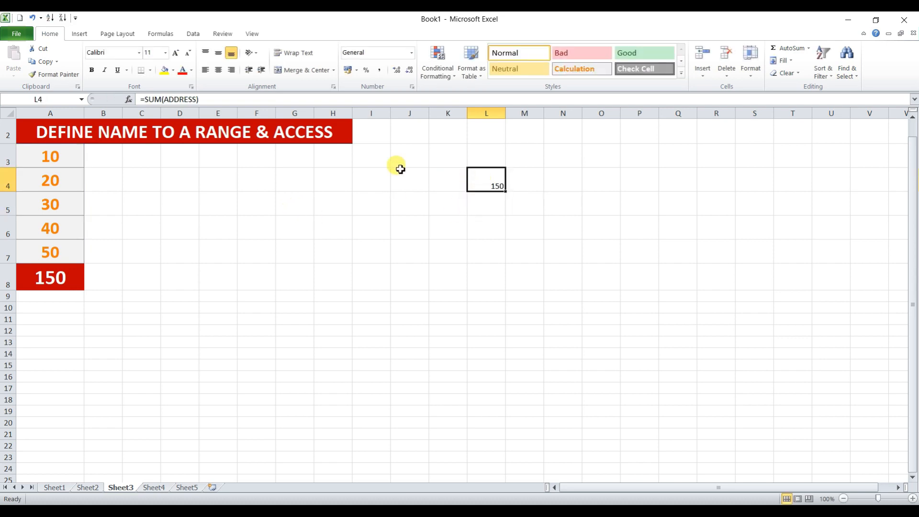
# Check the name of the range A3:A7, and total it in F6 with =SUM(ADDRESS)
pyautogui.click(67, 159)
pyautogui.moveTo(68, 159); pyautogui.dragTo(67, 245)
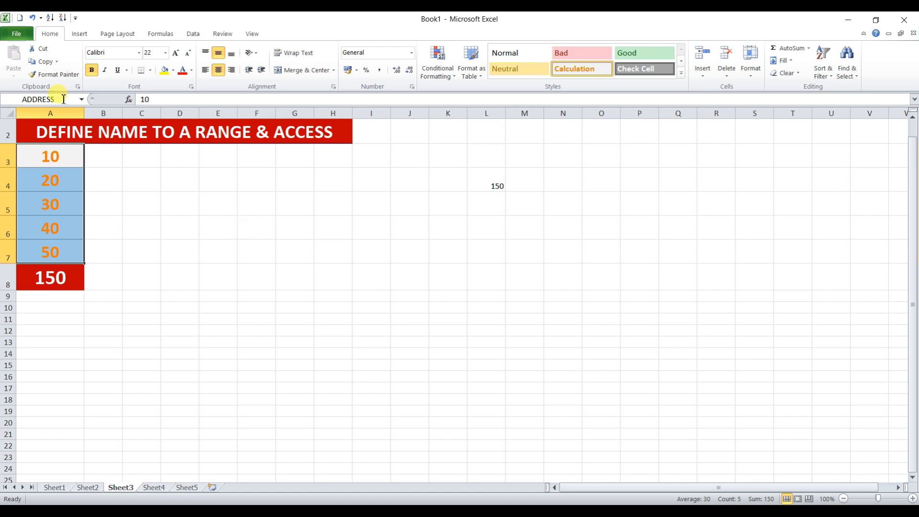
pyautogui.click(254, 230)
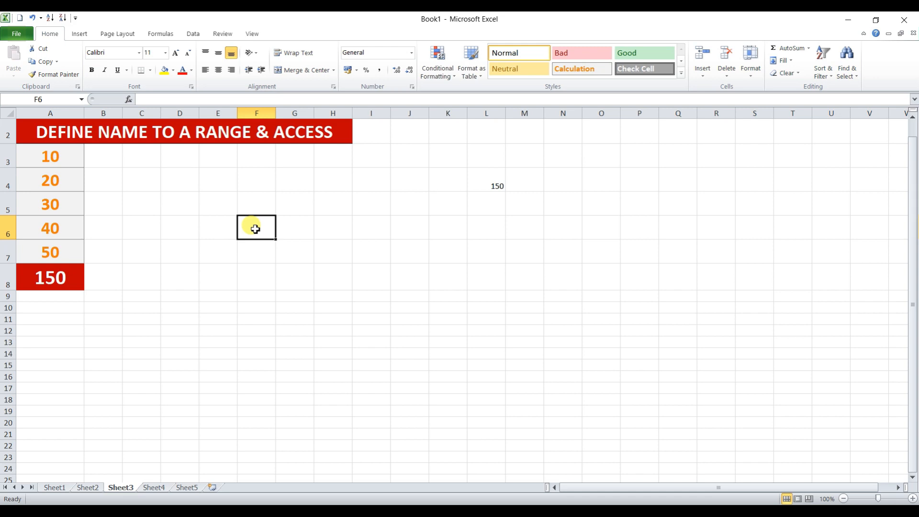
pyautogui.write('=SU')
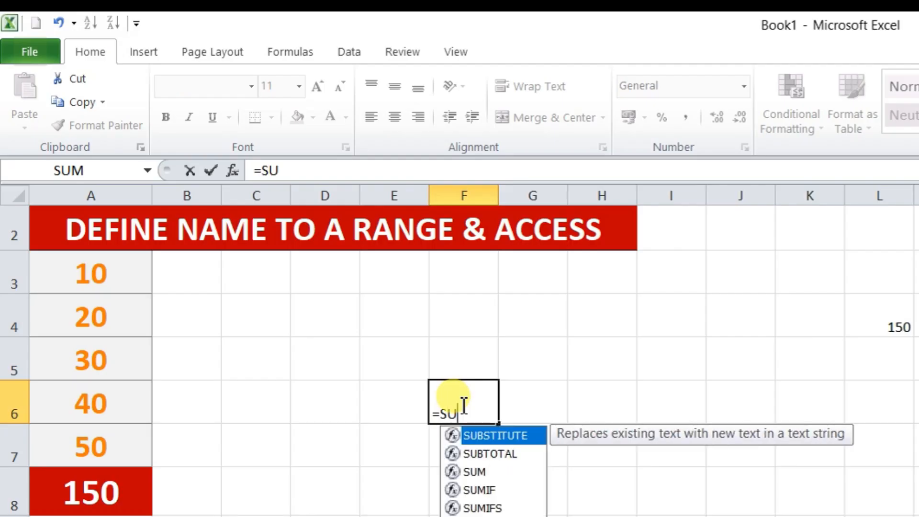
pyautogui.write('M(ADDRESS')
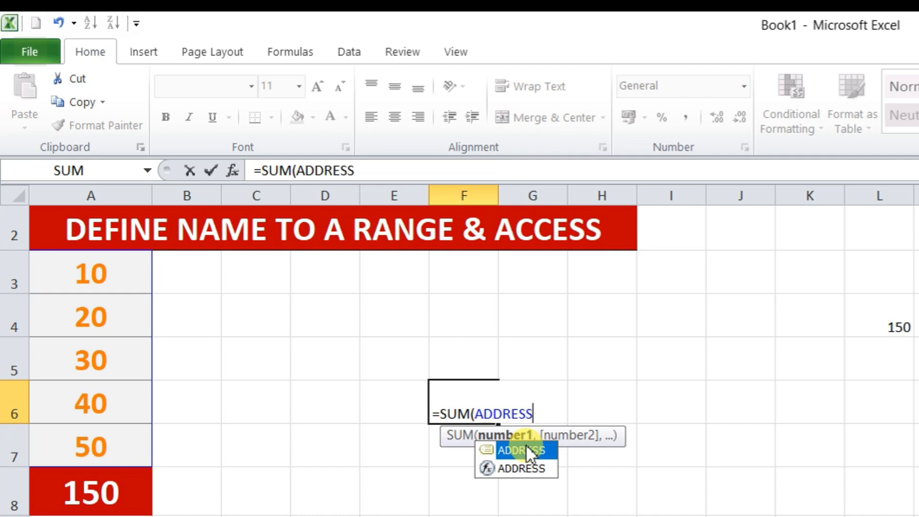
pyautogui.write(')')
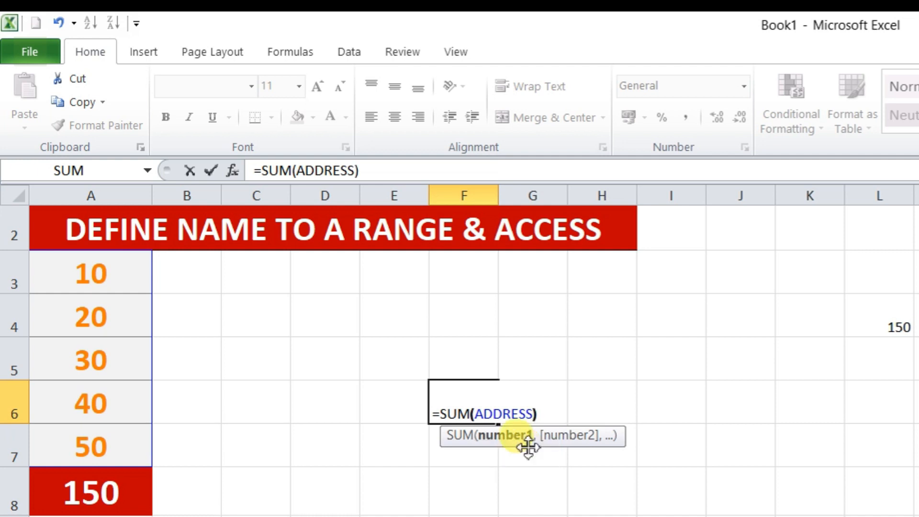
pyautogui.press('Return')
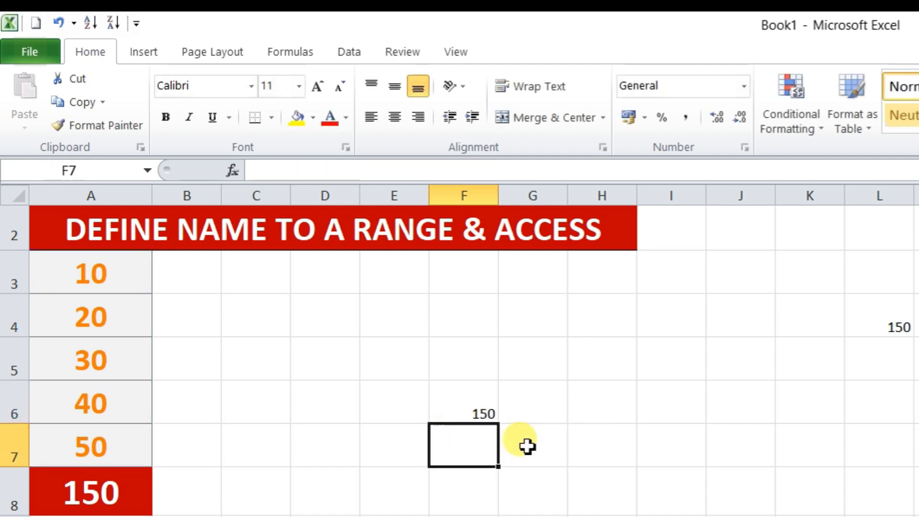
pyautogui.click(465, 410)
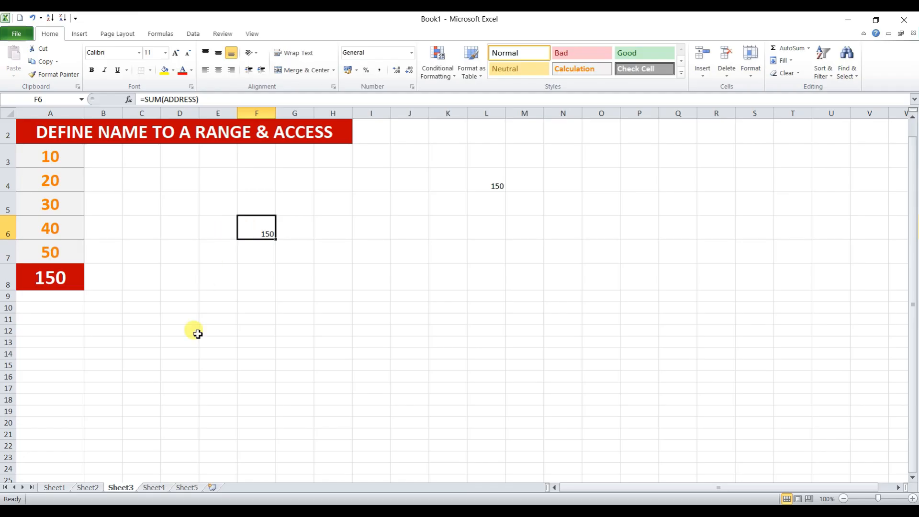
# Open Sheet4 and clear the bank full forms in J6:J7
pyautogui.click(160, 487)
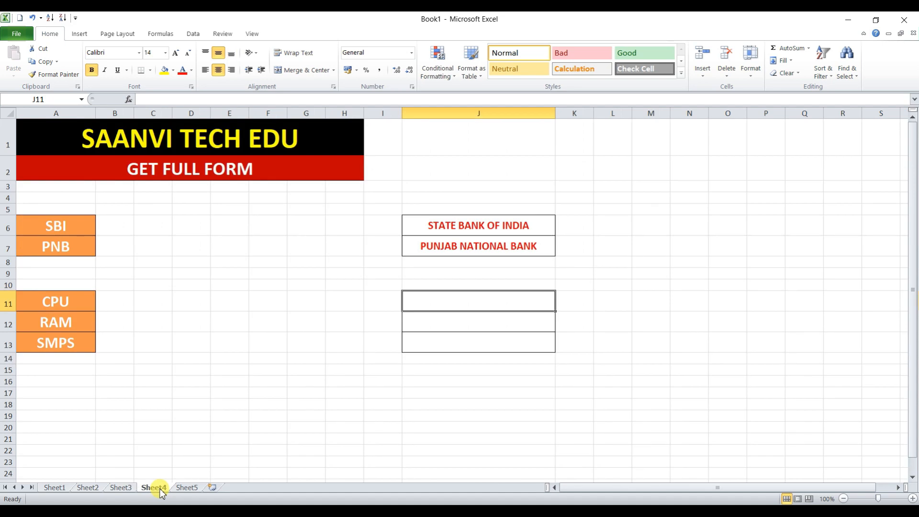
pyautogui.click(213, 382)
pyautogui.moveTo(446, 228); pyautogui.dragTo(458, 247)
pyautogui.press('Delete')
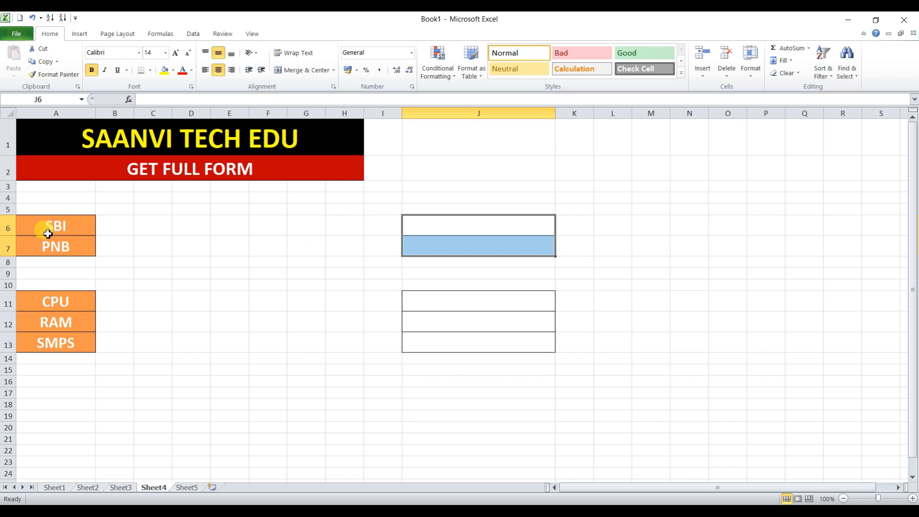
# Enter the abbreviations SBI in J6 and PNB in J7 so AutoCorrect expands them to their full forms
pyautogui.click(416, 227)
pyautogui.write('SBI')
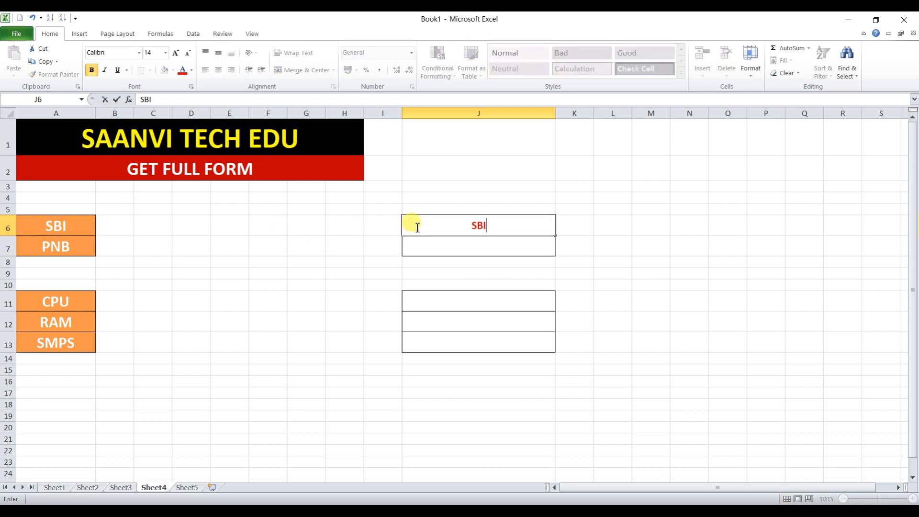
pyautogui.press('Return')
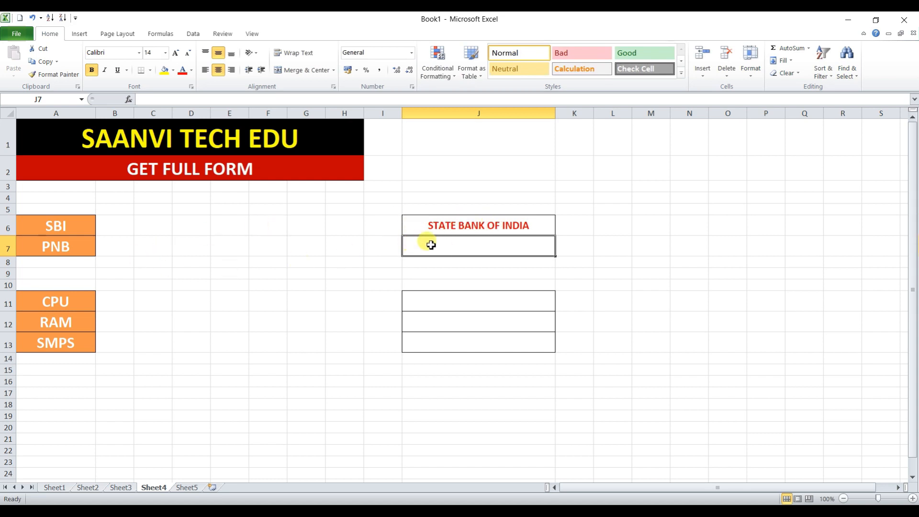
pyautogui.write('PNB')
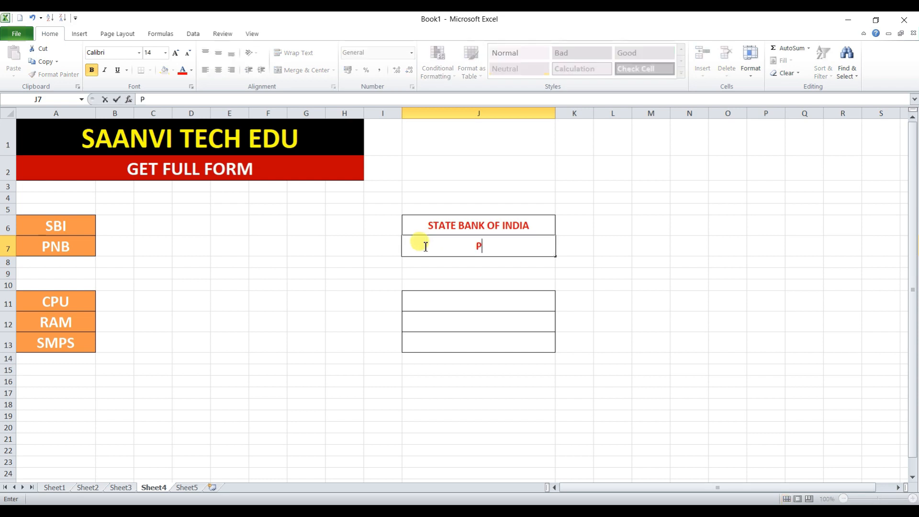
pyautogui.press('Return')
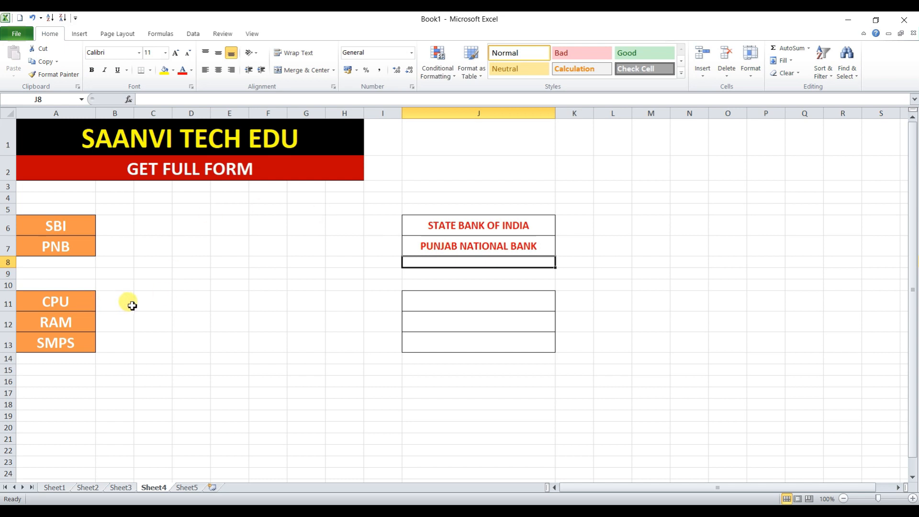
# Try entering the abbreviation CPU in J11 to test its expansion, and clear the cell
pyautogui.click(452, 294)
pyautogui.write('CPU')
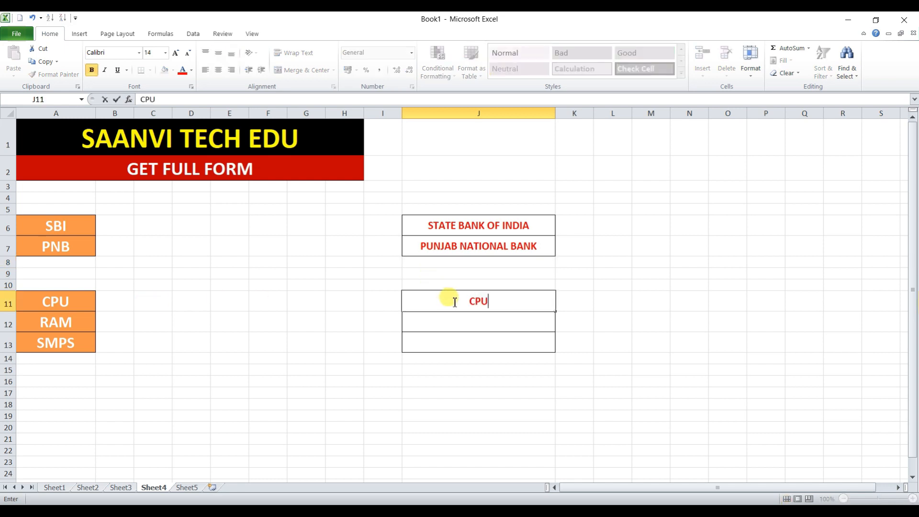
pyautogui.press('Return')
pyautogui.click(460, 306)
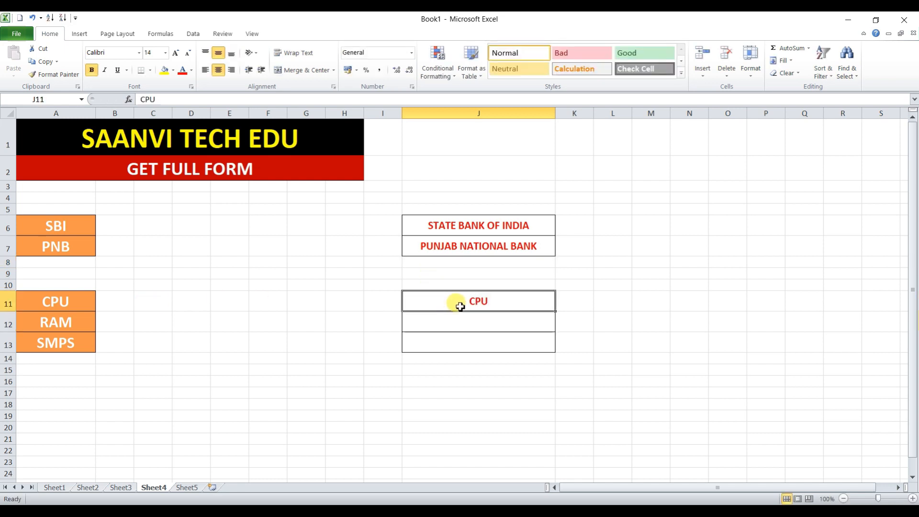
pyautogui.press('Delete')
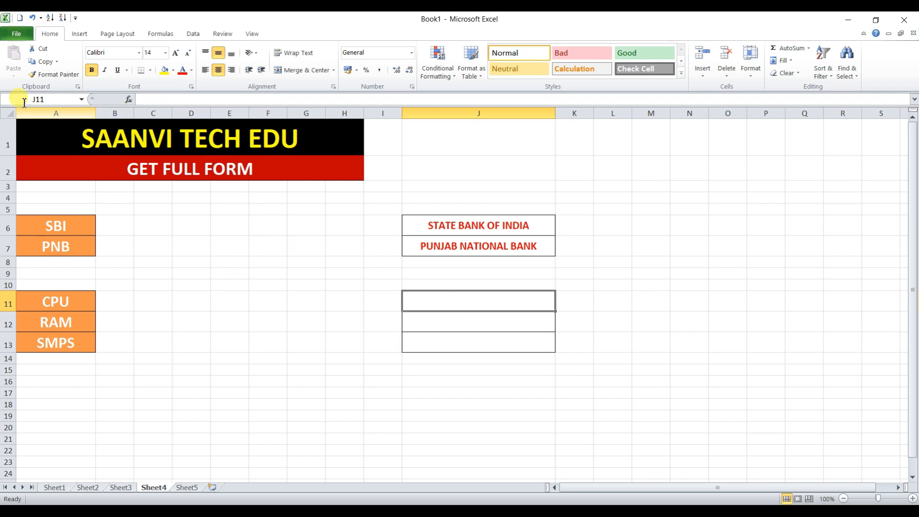
# Open the AutoCorrect options and add an entry replacing CPU with CENTRAL PROCESSING UNIT
pyautogui.click(27, 35)
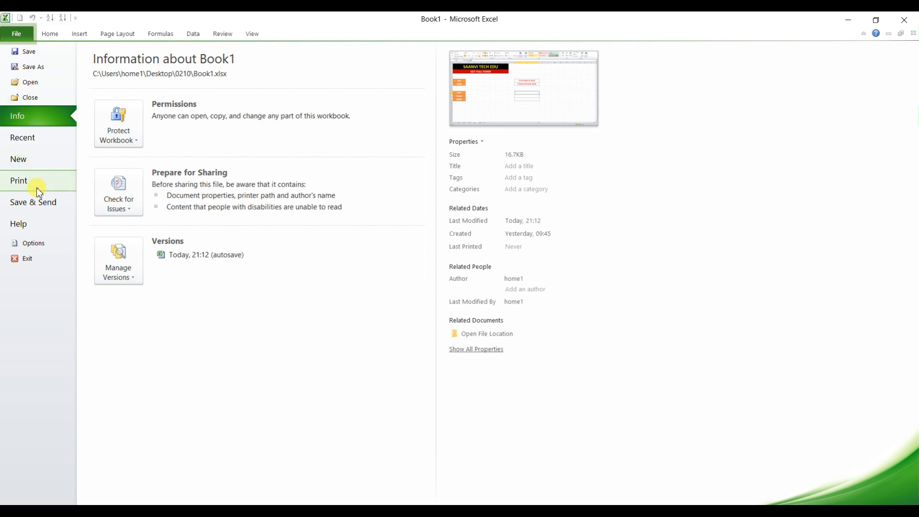
pyautogui.click(36, 245)
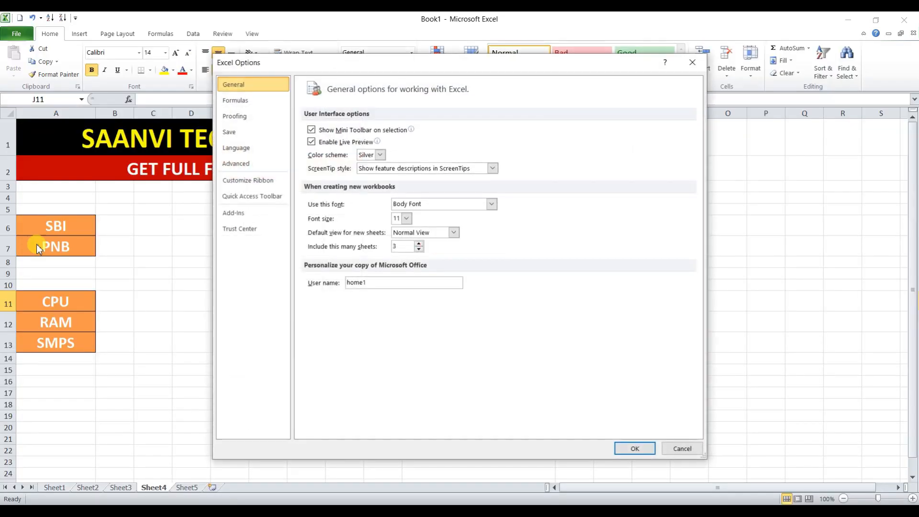
pyautogui.click(233, 118)
pyautogui.click(512, 133)
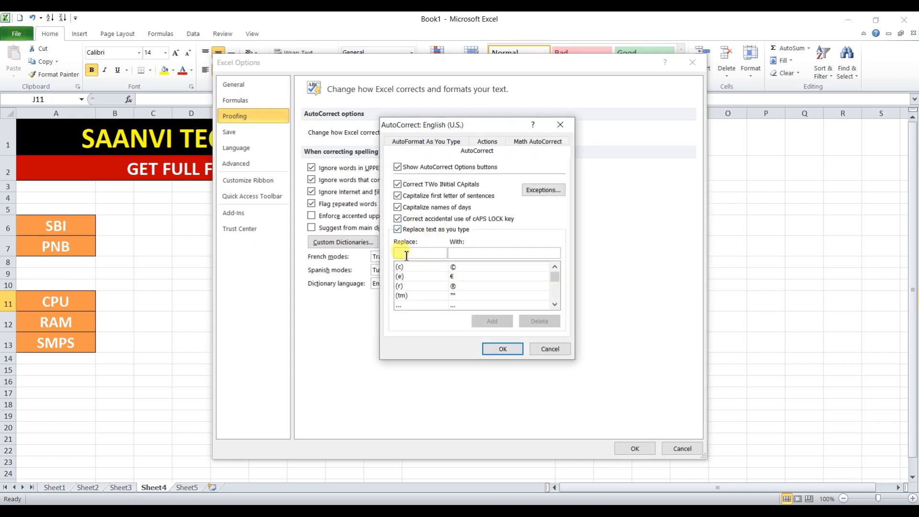
pyautogui.write('CPU')
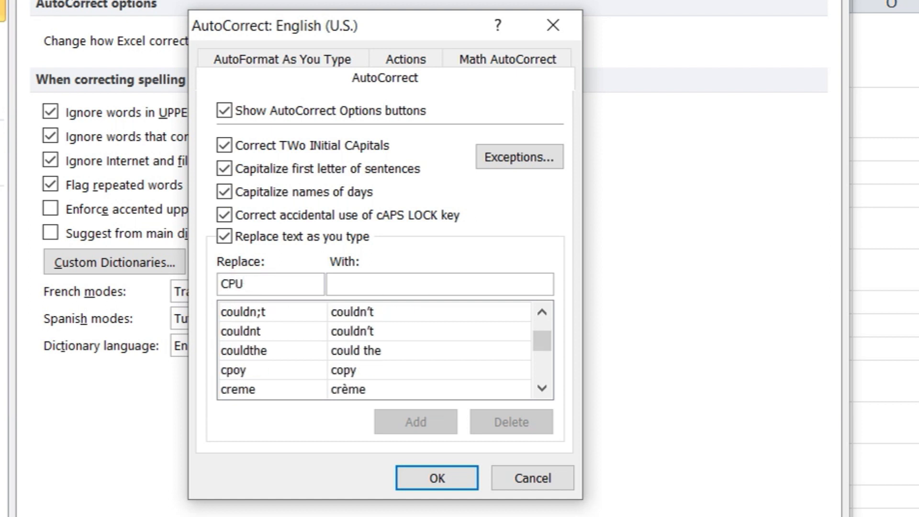
pyautogui.write('CE')
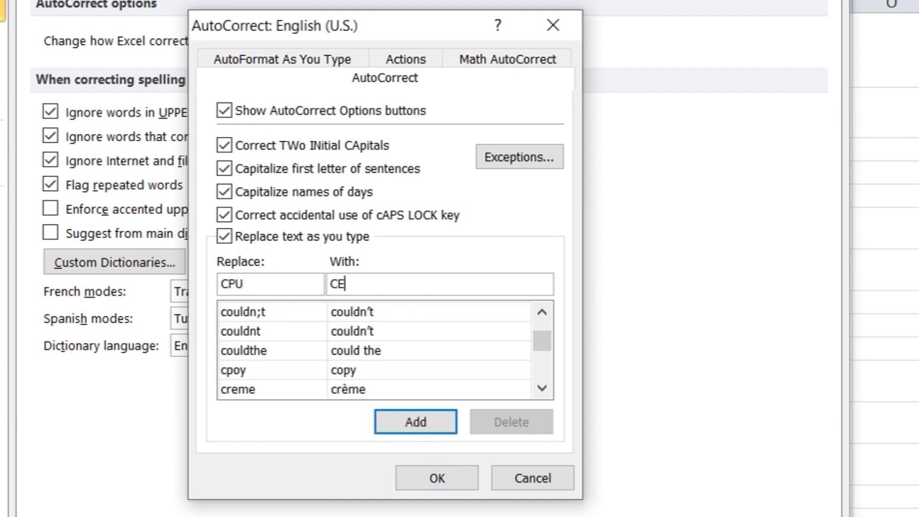
pyautogui.write('NTRAL PROC')
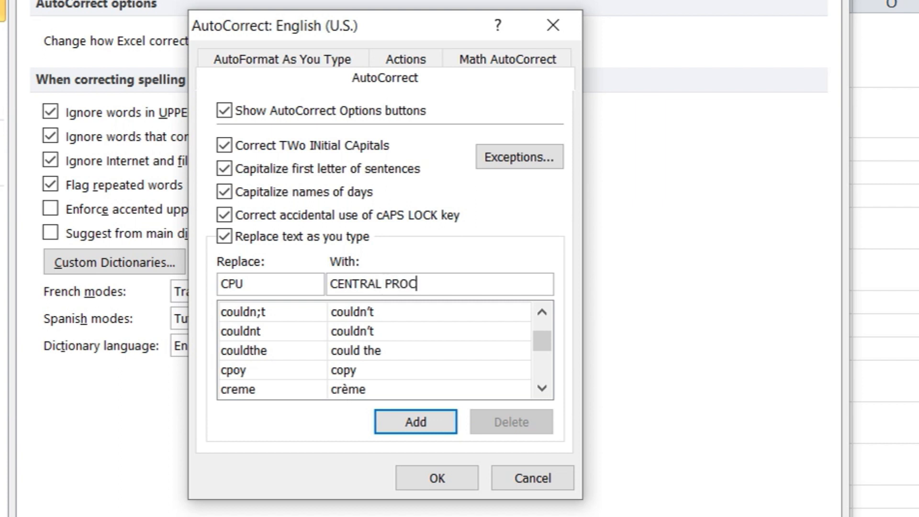
pyautogui.write('ESSING UNIT')
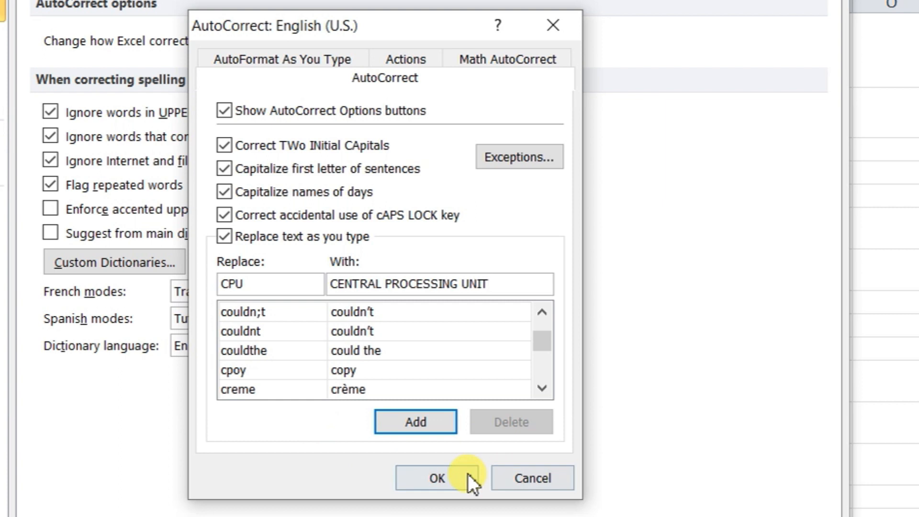
pyautogui.click(440, 427)
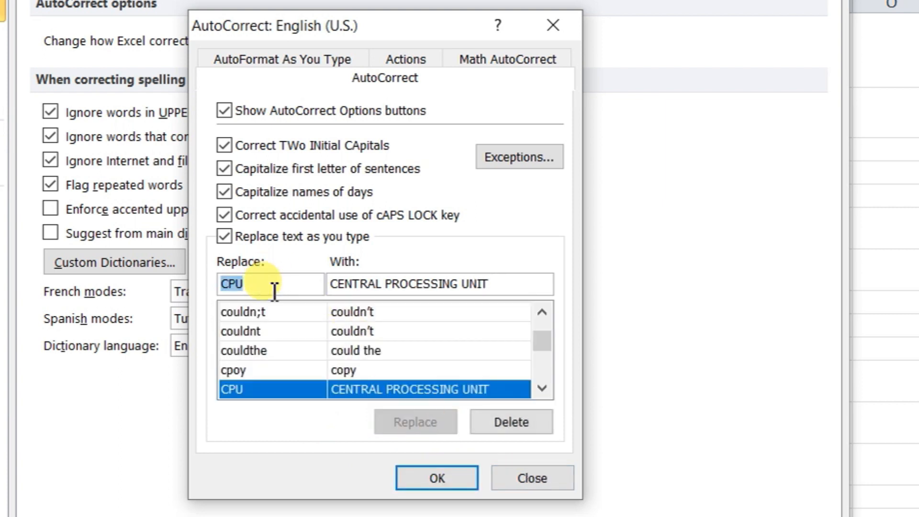
# Add an AutoCorrect entry replacing RAM with RANDOM ACCESS MEMORY
pyautogui.write('RAM')
pyautogui.press('Tab')
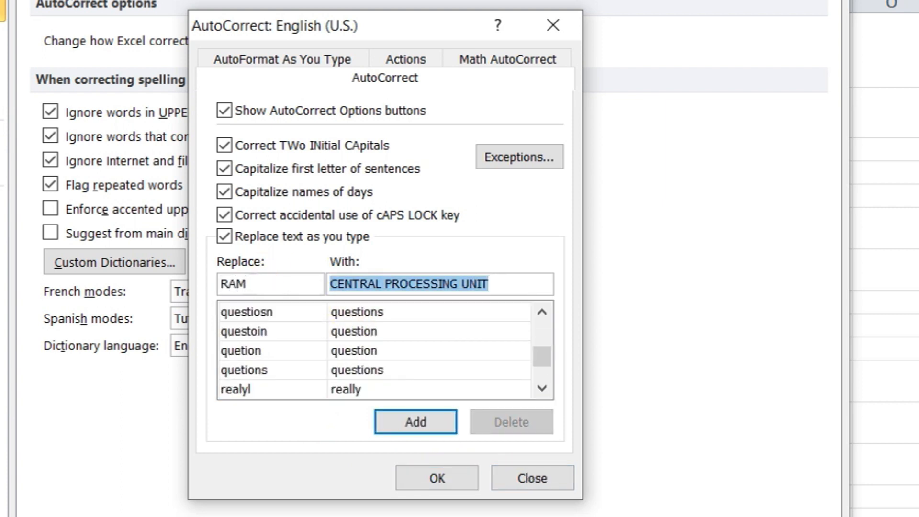
pyautogui.write('RAND')
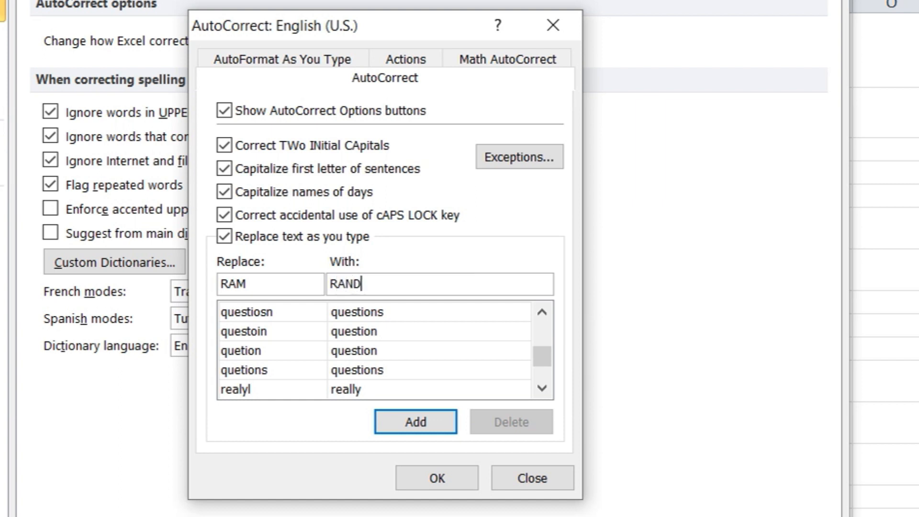
pyautogui.write('OM ACCESS')
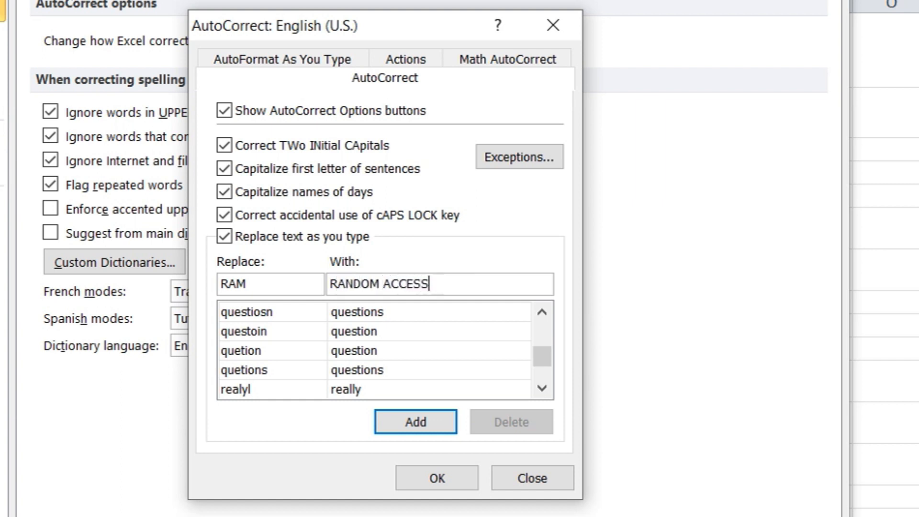
pyautogui.write(' MEMORY')
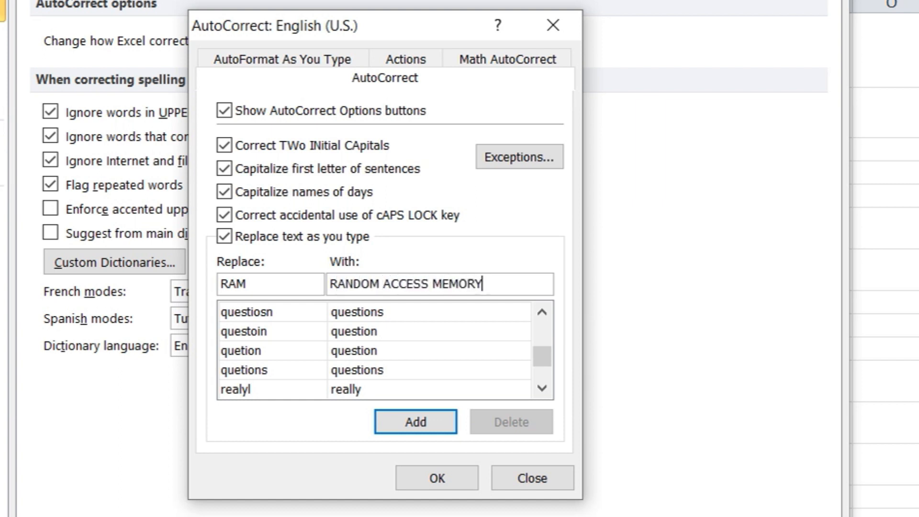
pyautogui.click(395, 428)
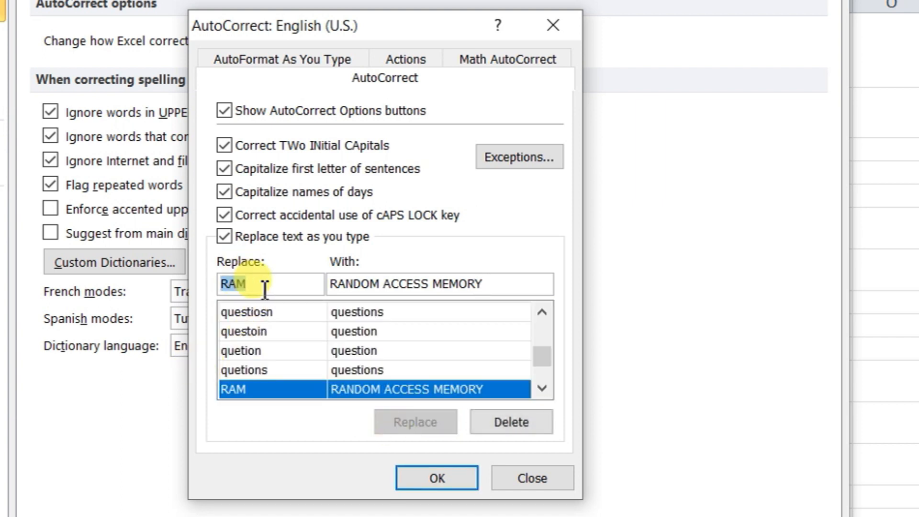
# Add an AutoCorrect entry replacing SMPS with SWITCH MODE POWER SUPPLY, and apply the options
pyautogui.write('SMPS')
pyautogui.press('Tab')
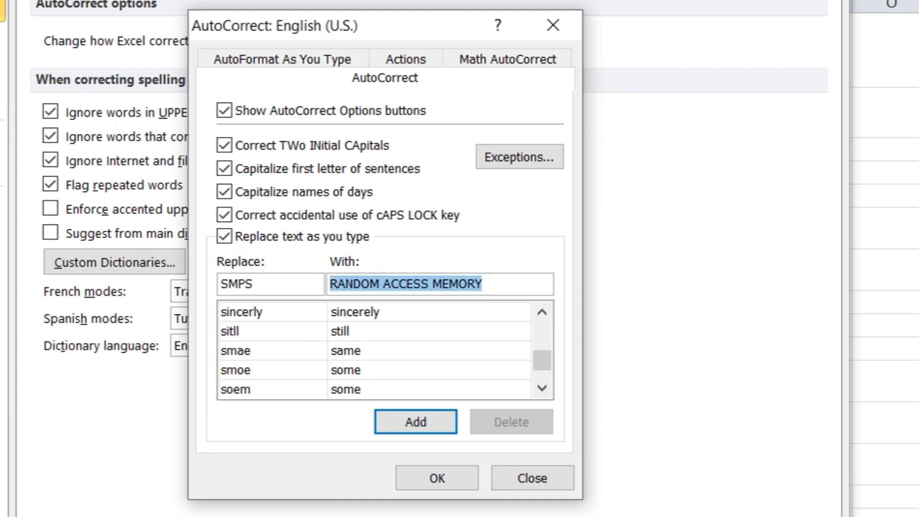
pyautogui.write('SWITC')
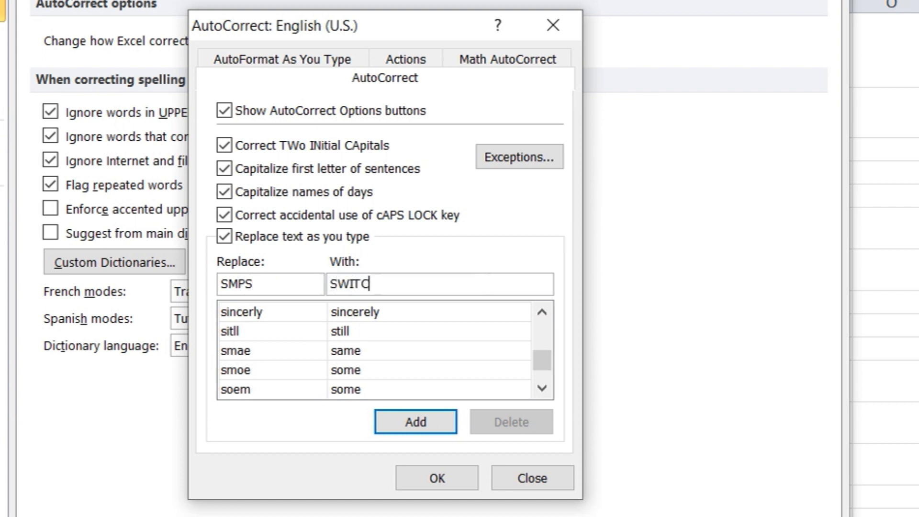
pyautogui.write('H MODE POW')
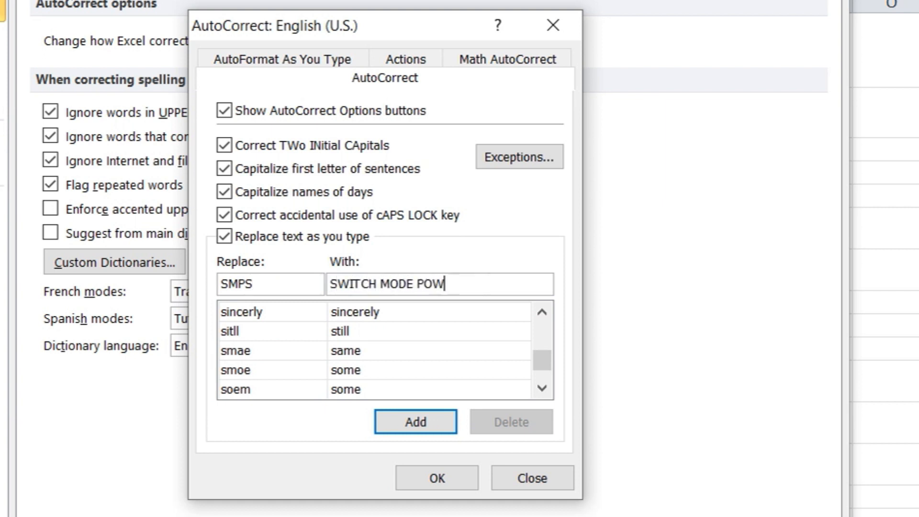
pyautogui.write('ER SUPPLY')
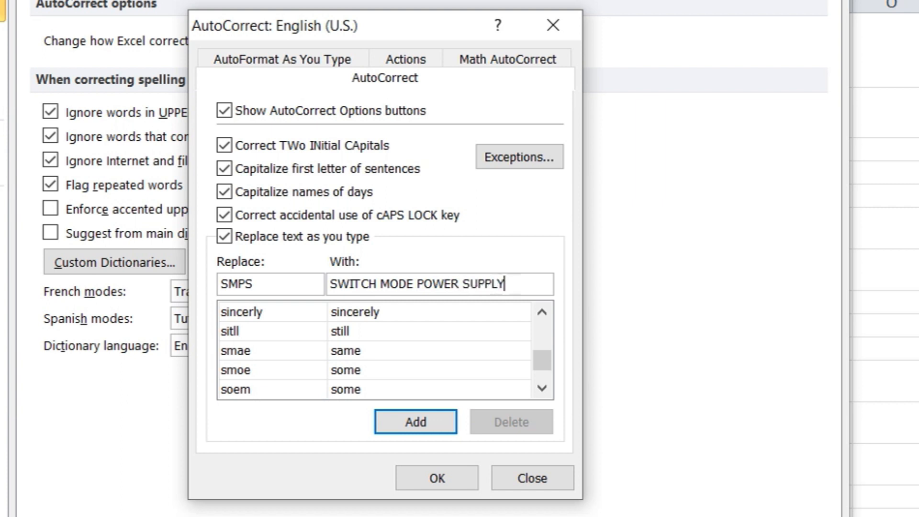
pyautogui.click(429, 419)
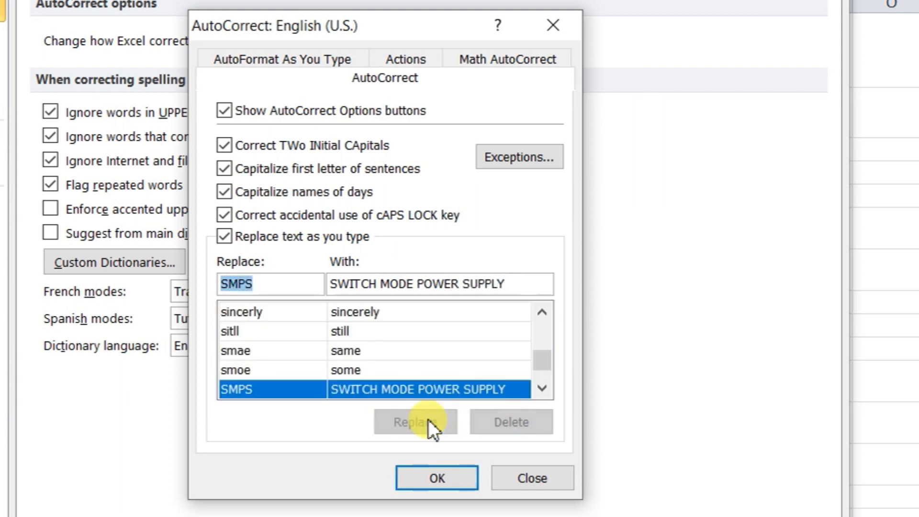
pyautogui.click(452, 476)
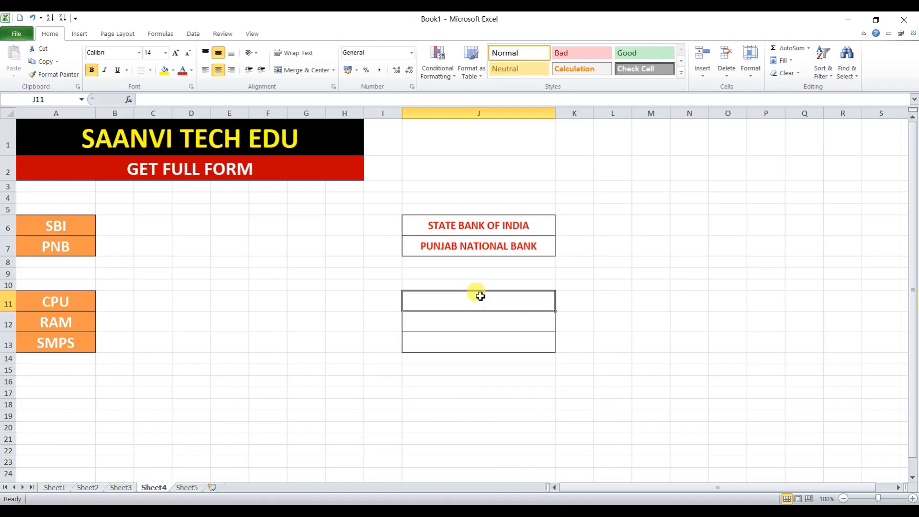
# Enter the abbreviations CPU, RAM and SMPS in J11, J12 and J13 so AutoCorrect expands them to their full forms
pyautogui.write('CPU')
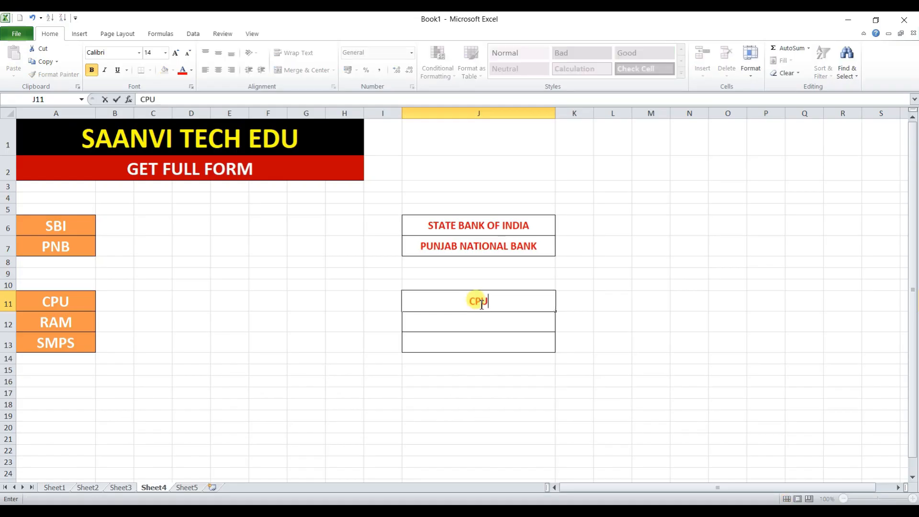
pyautogui.press('Return')
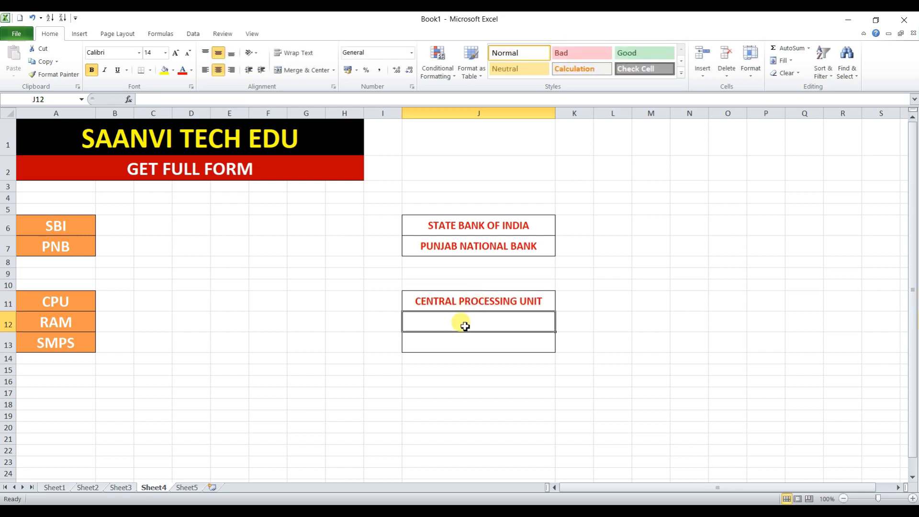
pyautogui.write('RAM')
pyautogui.press('Return')
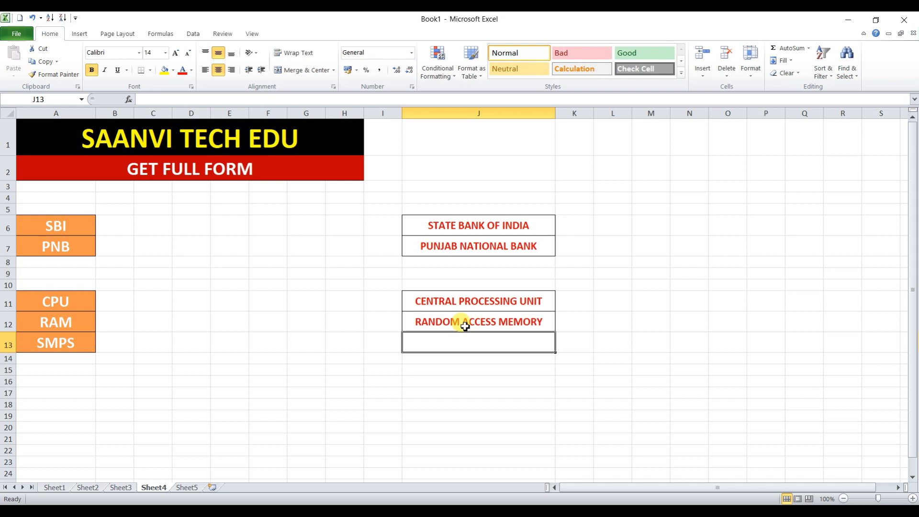
pyautogui.write('SMPS')
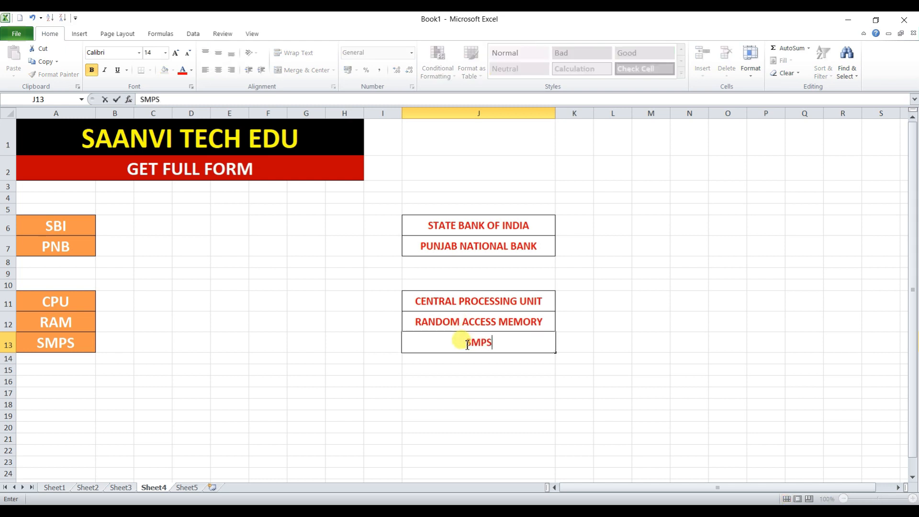
pyautogui.press('Return')
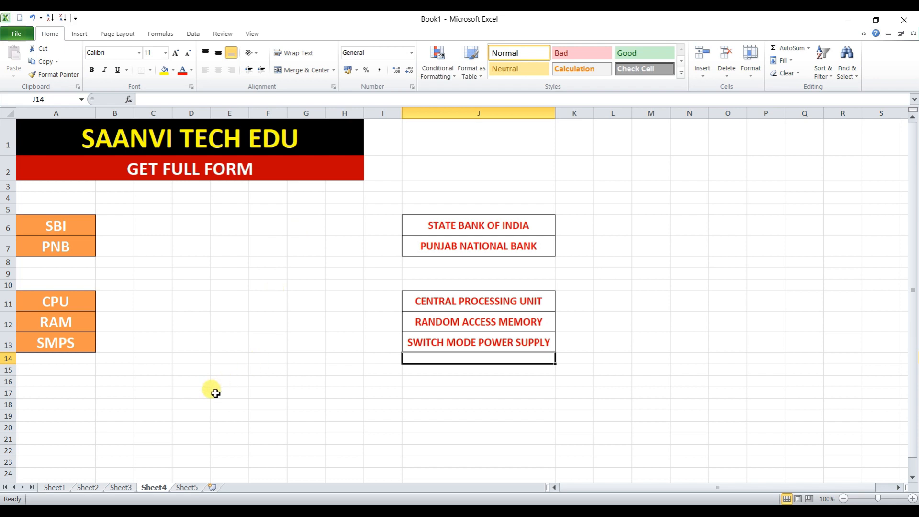
# On Sheet5, create a default column chart from the marks table A3:E8 and place it beside the table
pyautogui.click(187, 487)
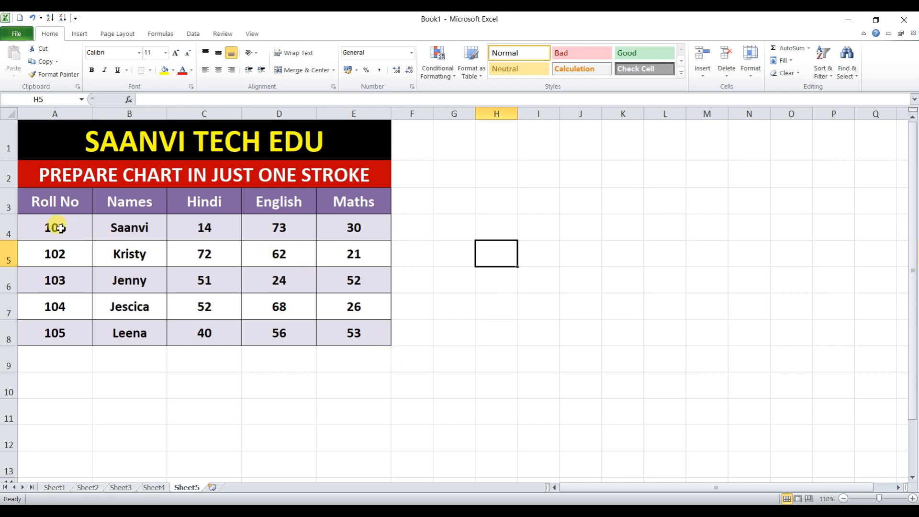
pyautogui.hotkey('ctrl', 'z')
pyautogui.moveTo(67, 201); pyautogui.dragTo(352, 334)
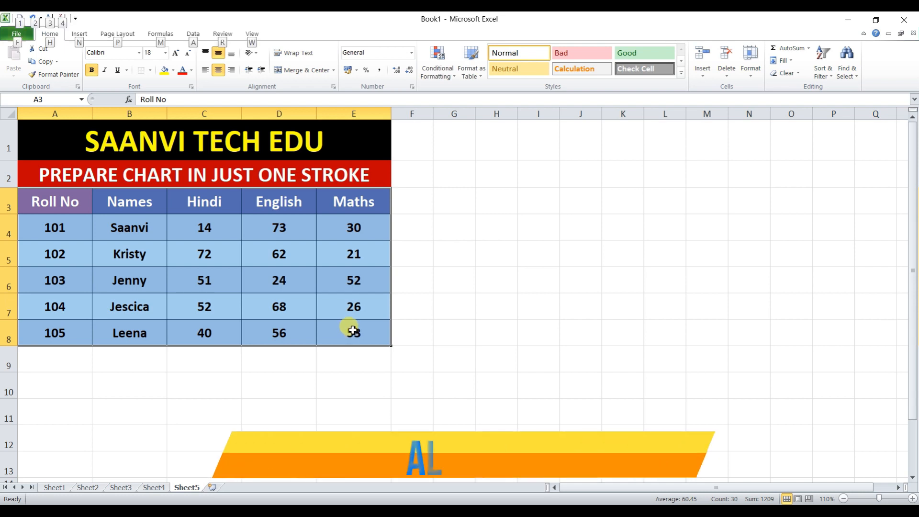
pyautogui.hotkey('alt', 'F1')
pyautogui.moveTo(316, 212); pyautogui.dragTo(419, 151)
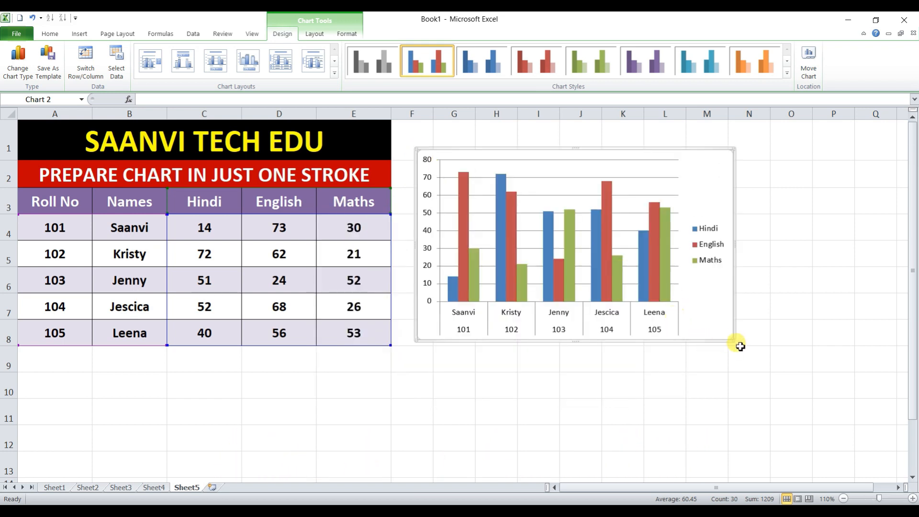
# Enlarge the marks chart to about column P and row 12, and apply the layout with a chart title, axis title and data table
pyautogui.moveTo(732, 339); pyautogui.dragTo(803, 435)
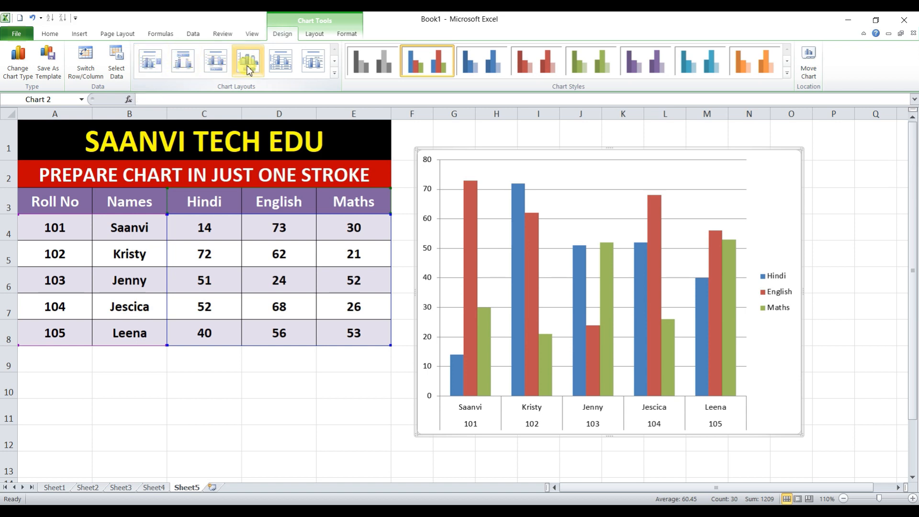
pyautogui.click(279, 62)
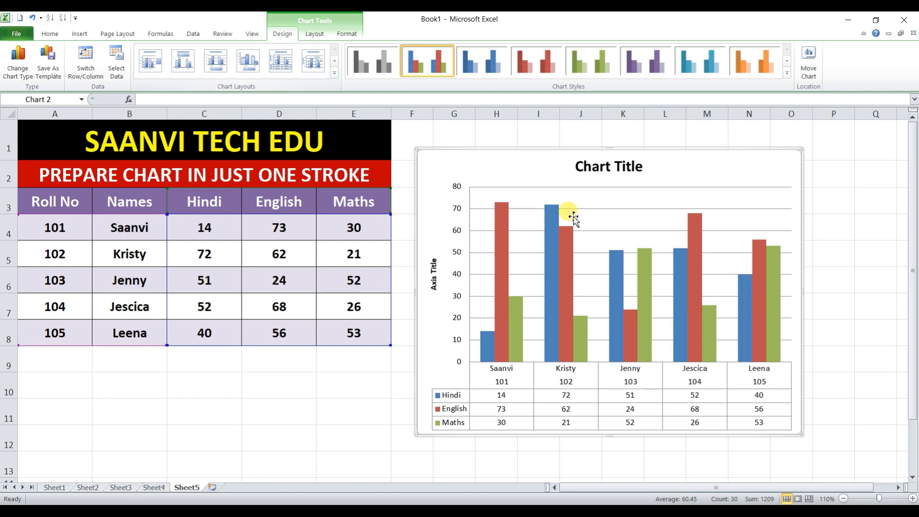
pyautogui.moveTo(798, 431); pyautogui.dragTo(870, 445)
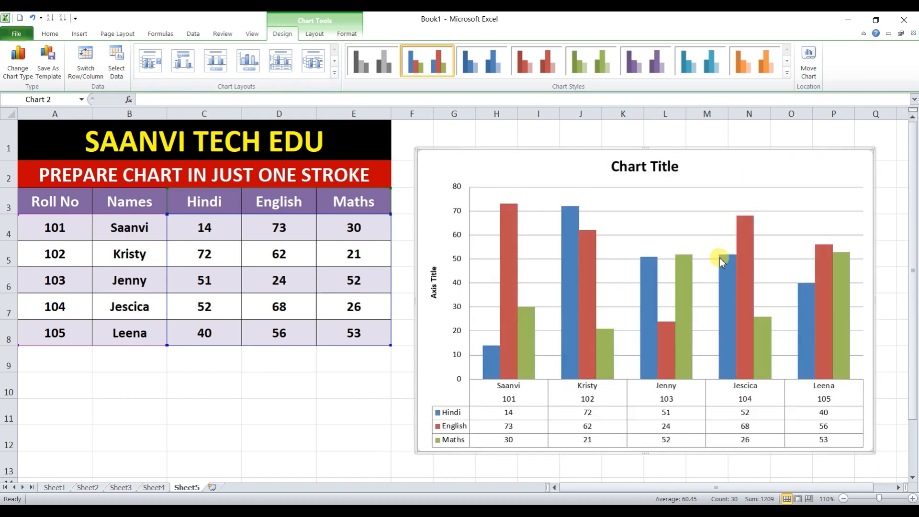
# Replace the placeholder chart title with RESULT SHEET
pyautogui.click(631, 169)
pyautogui.click(628, 167)
pyautogui.press('Delete')
pyautogui.press('Delete')
pyautogui.press('Delete')
pyautogui.press('Delete')
pyautogui.press('Delete')
pyautogui.press('Delete')
pyautogui.press('Delete')
pyautogui.press('Delete')
pyautogui.press('Delete')
pyautogui.write('SA')
pyautogui.press('BackSpace')
pyautogui.press('BackSpace')
pyautogui.write('RESULT SHEET')
# Replace the placeholder vertical axis title with MARKS IN 100
pyautogui.click(436, 293)
pyautogui.press('BackSpace')
pyautogui.press('Delete')
pyautogui.press('Delete')
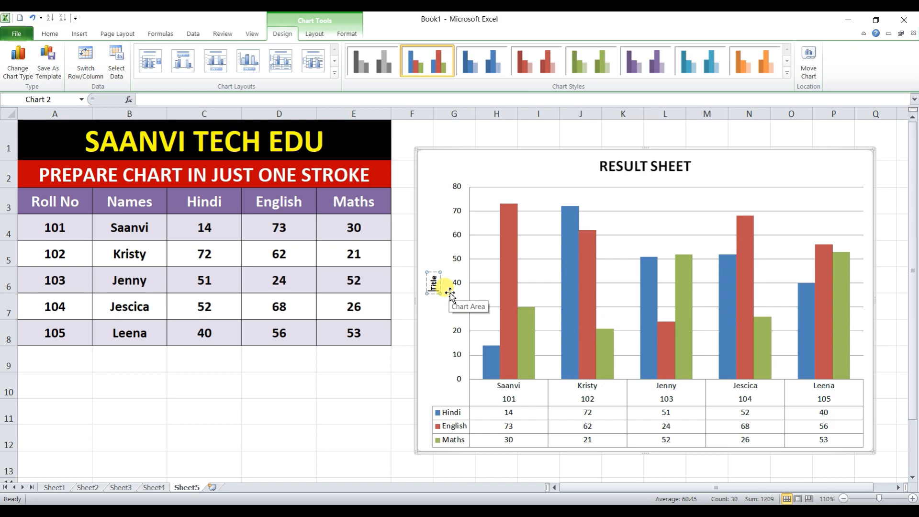
pyautogui.write('MARKS IN 100')
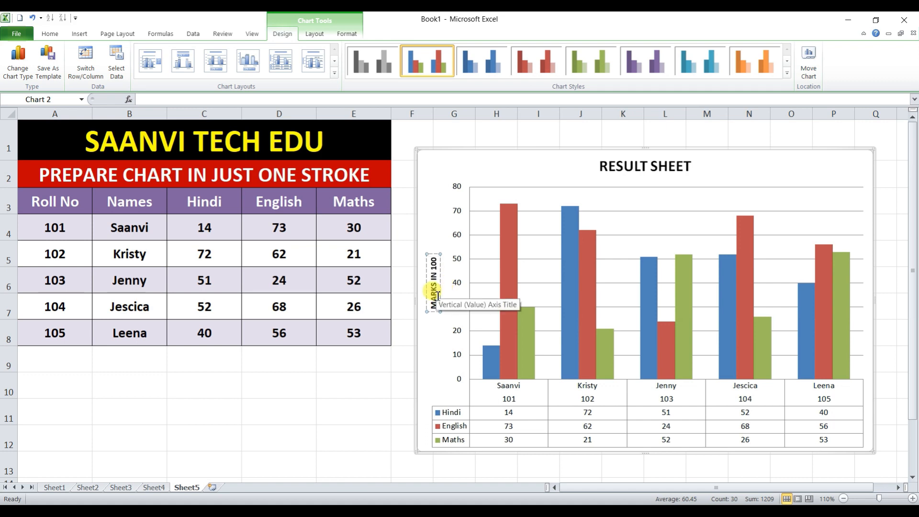
# Check the print preview of the selected chart, and return to the worksheet
pyautogui.hotkey('ctrl', 'p')
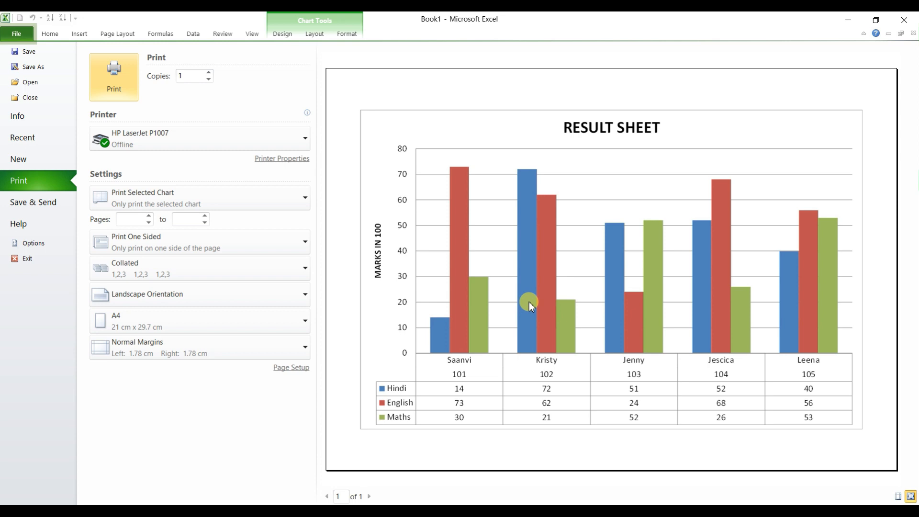
pyautogui.press('Escape')
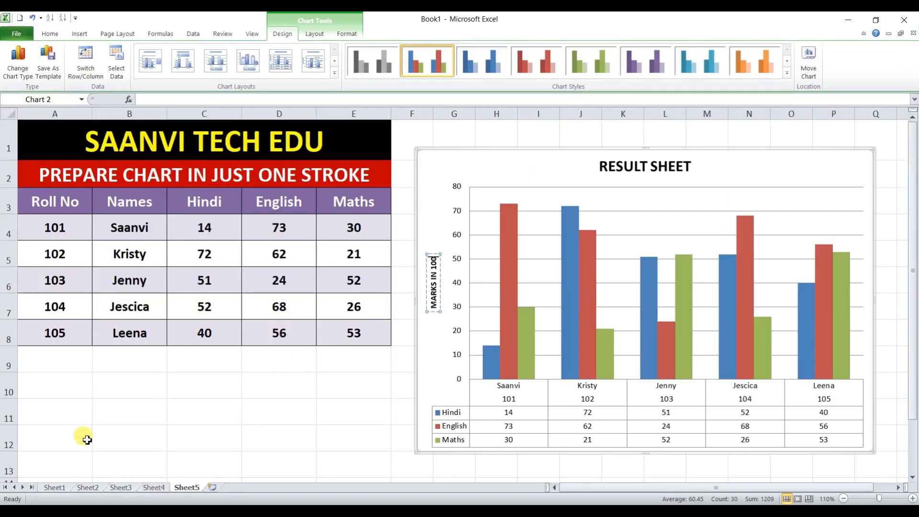
# Review the finished examples on Sheet1 through Sheet4, and return to the chart on Sheet5
pyautogui.click(54, 487)
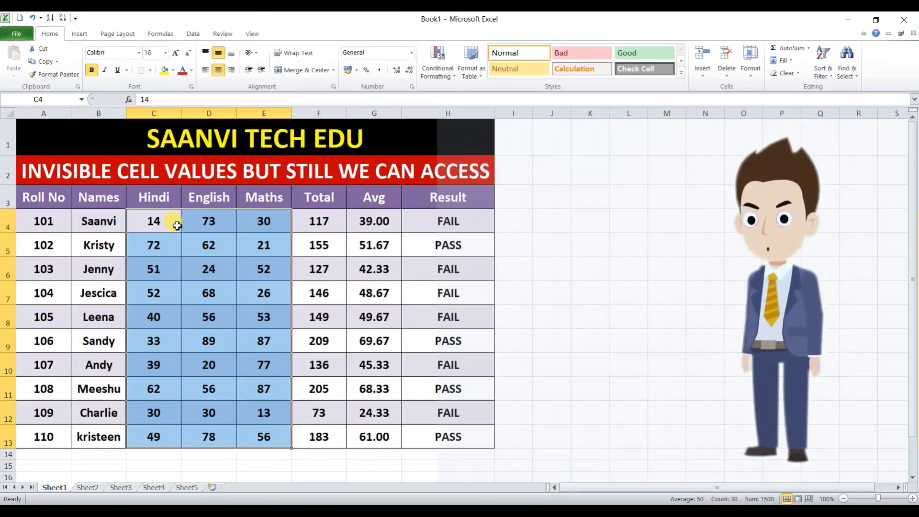
pyautogui.click(86, 488)
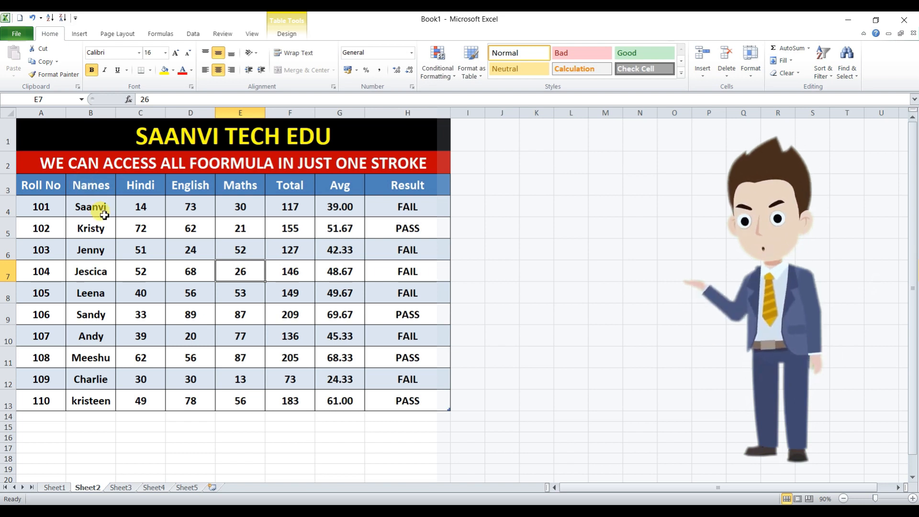
pyautogui.click(126, 488)
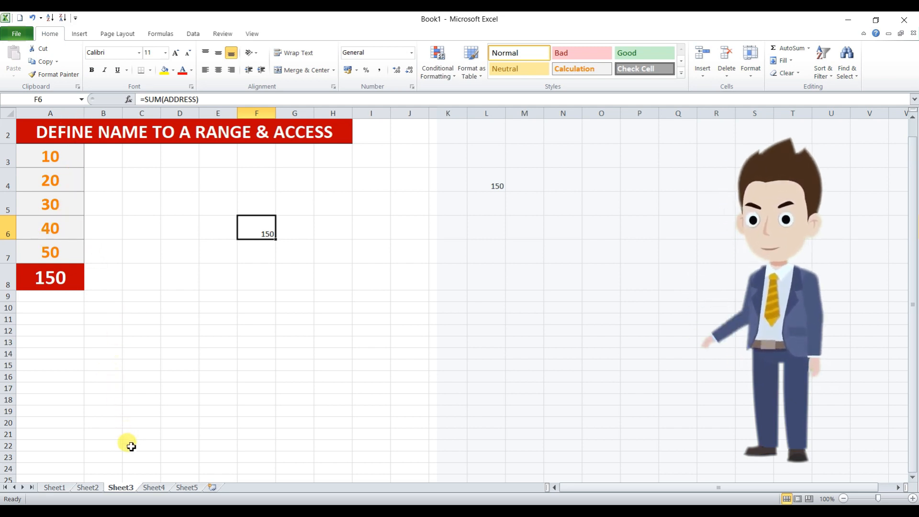
pyautogui.click(153, 487)
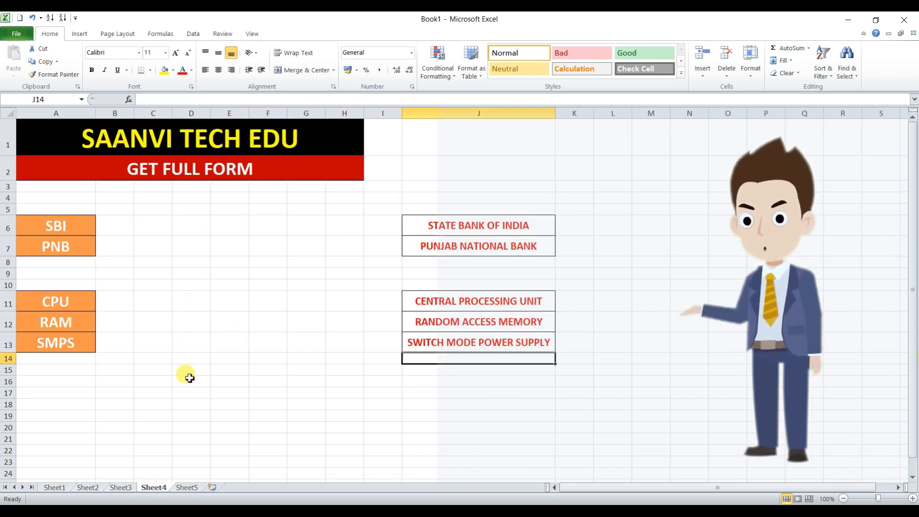
pyautogui.click(187, 487)
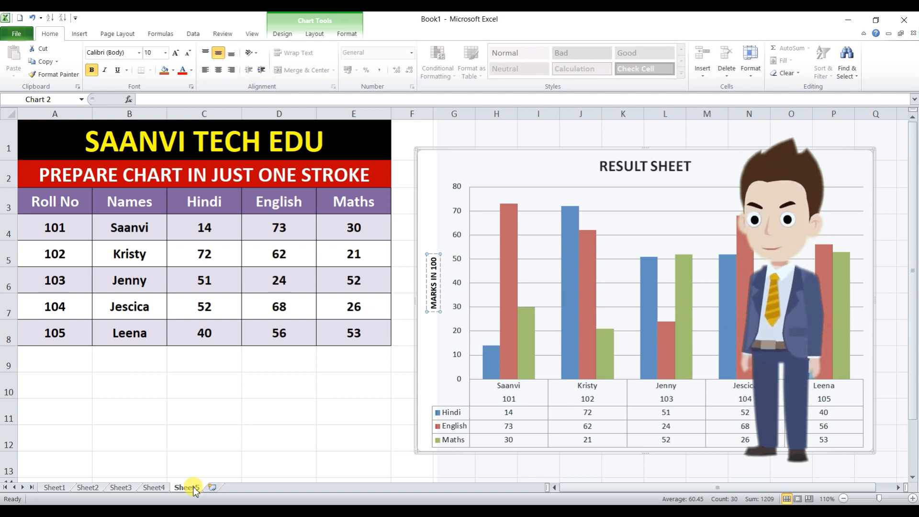